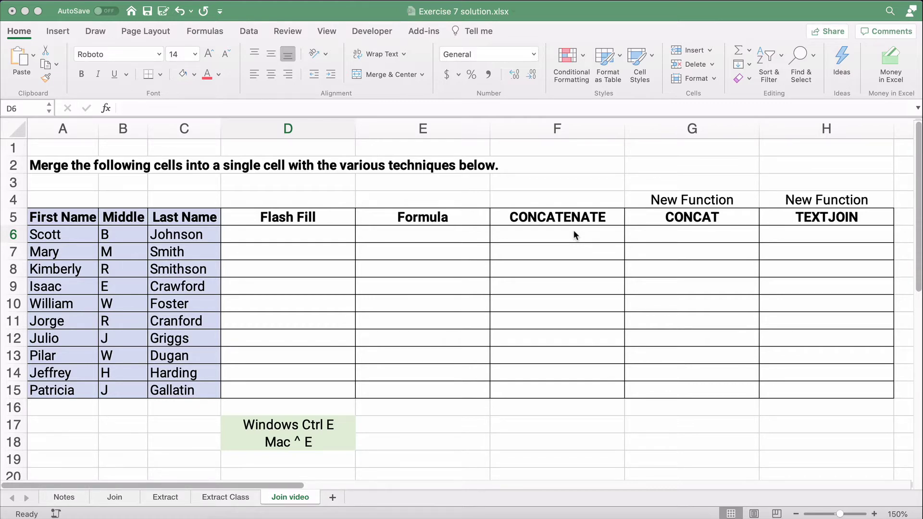
pyautogui.click(311, 235)
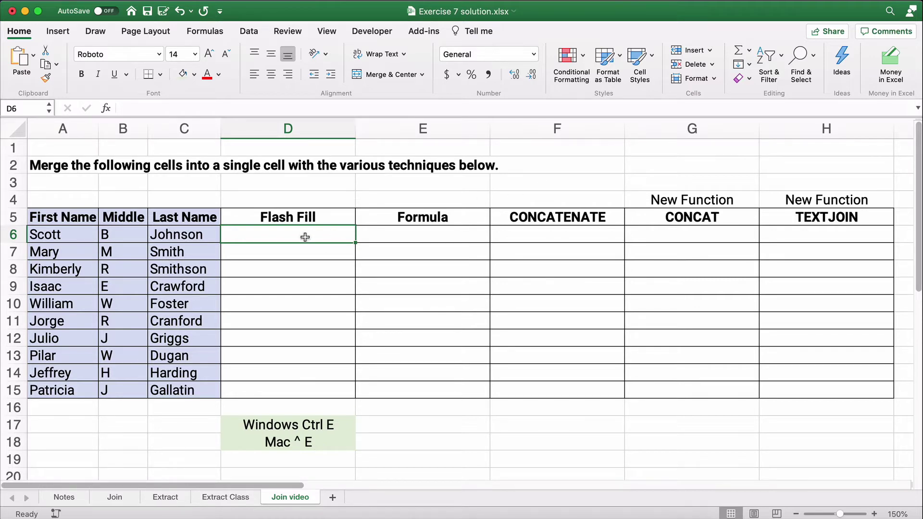
pyautogui.write('Scot')
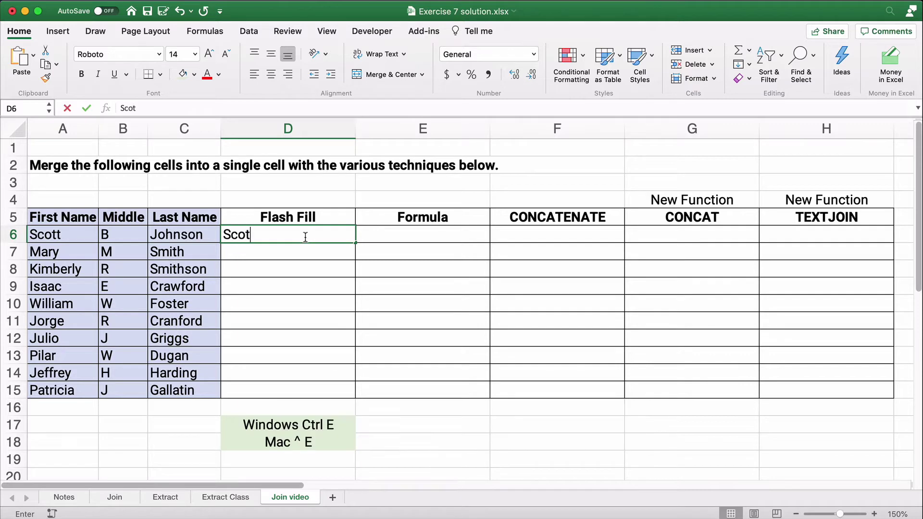
pyautogui.write('t B Johnson')
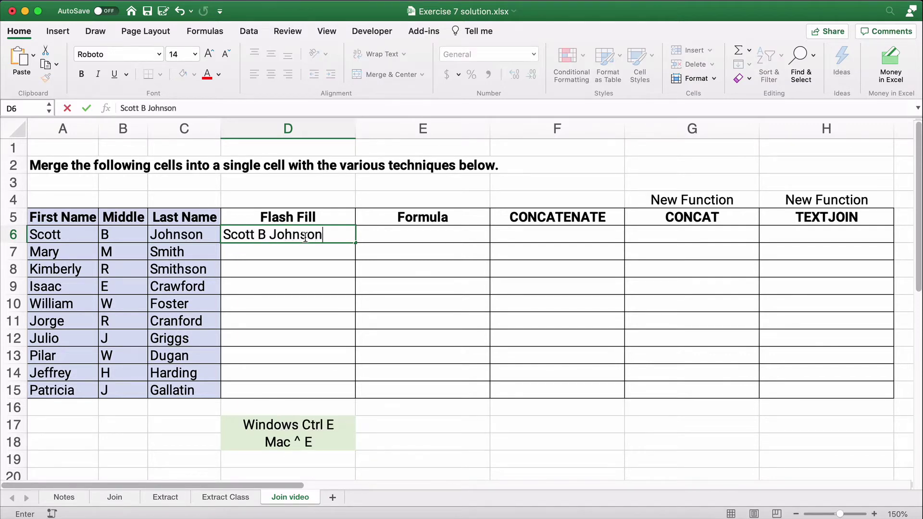
pyautogui.press('Return')
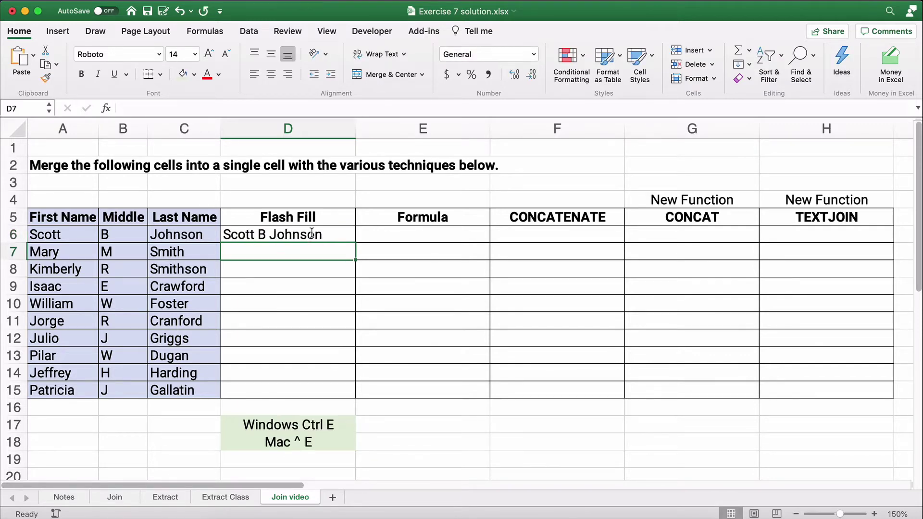
pyautogui.click(311, 234)
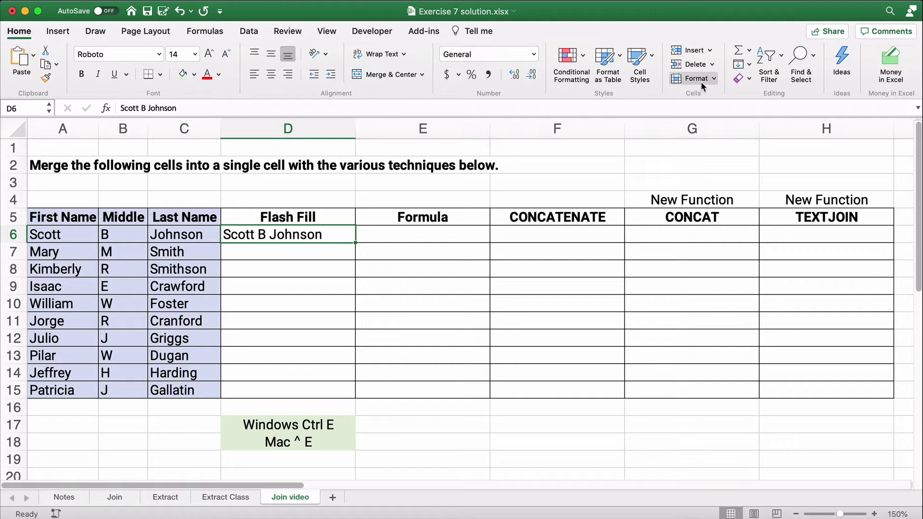
pyautogui.click(749, 66)
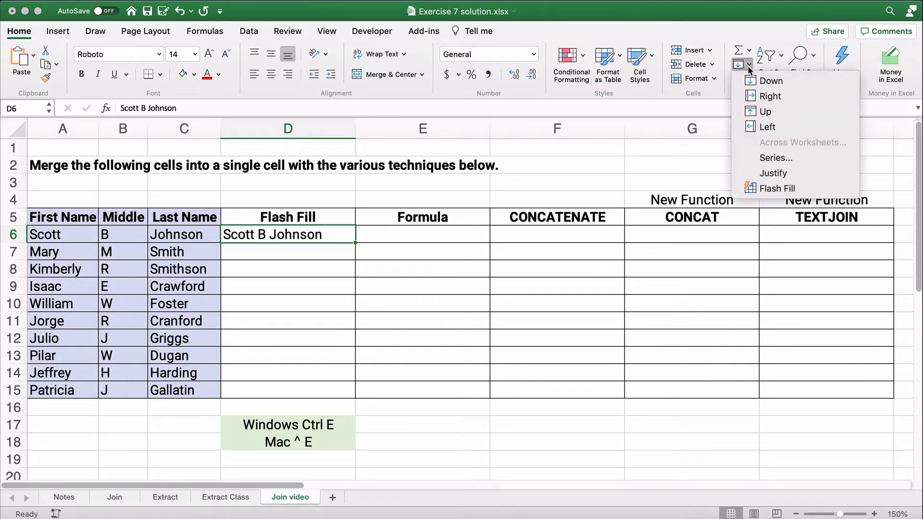
pyautogui.click(769, 188)
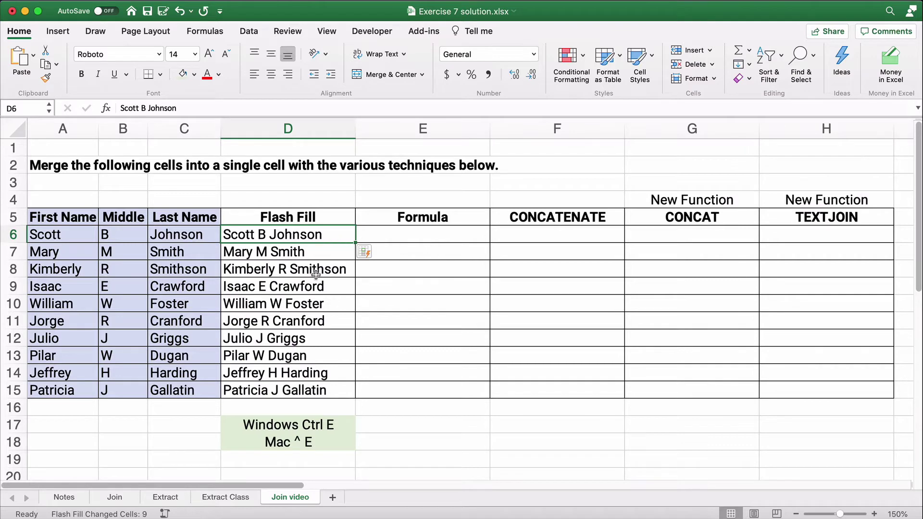
pyautogui.click(261, 251)
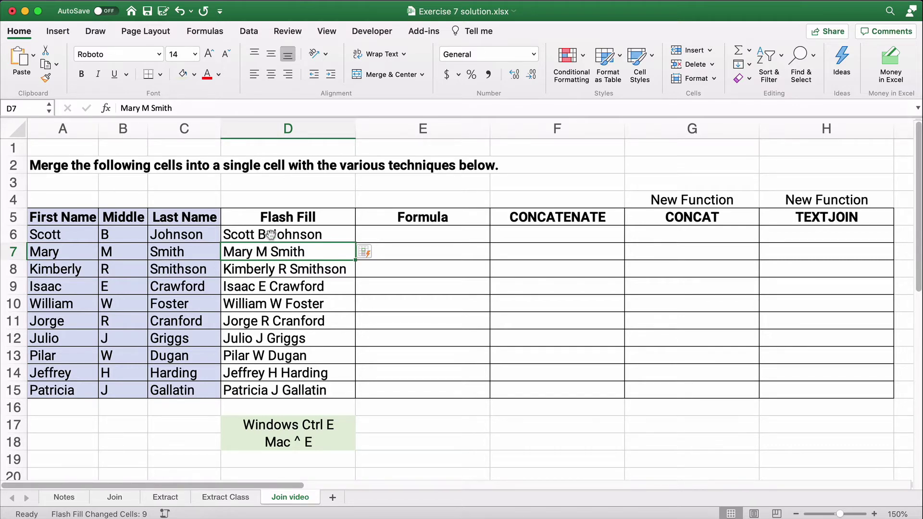
# Step: Select D6:D15 and delete the ten Flash Fill full names
pyautogui.click(280, 219)
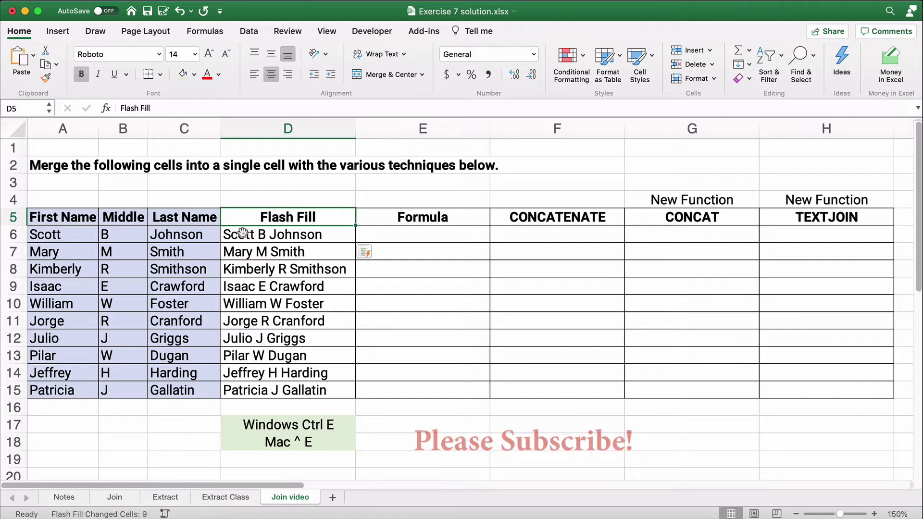
pyautogui.click(62, 235)
pyautogui.moveTo(61, 234); pyautogui.dragTo(194, 238)
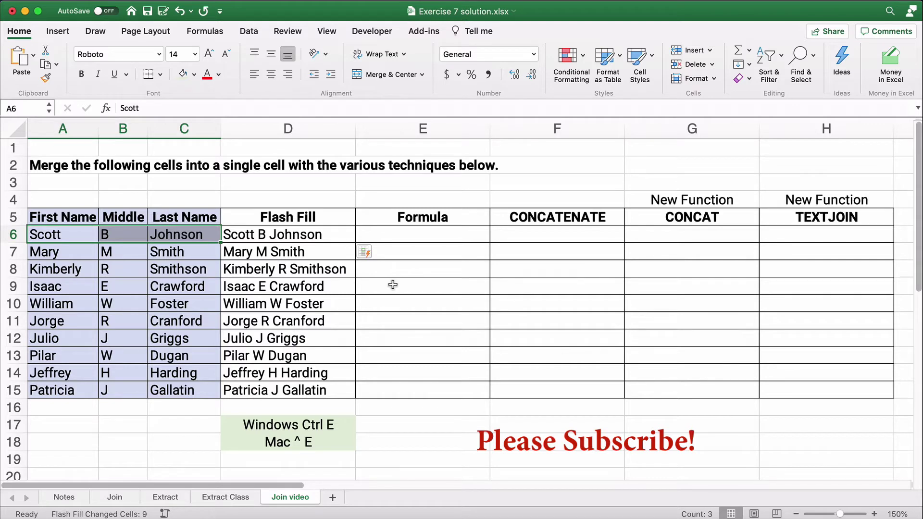
pyautogui.click(283, 233)
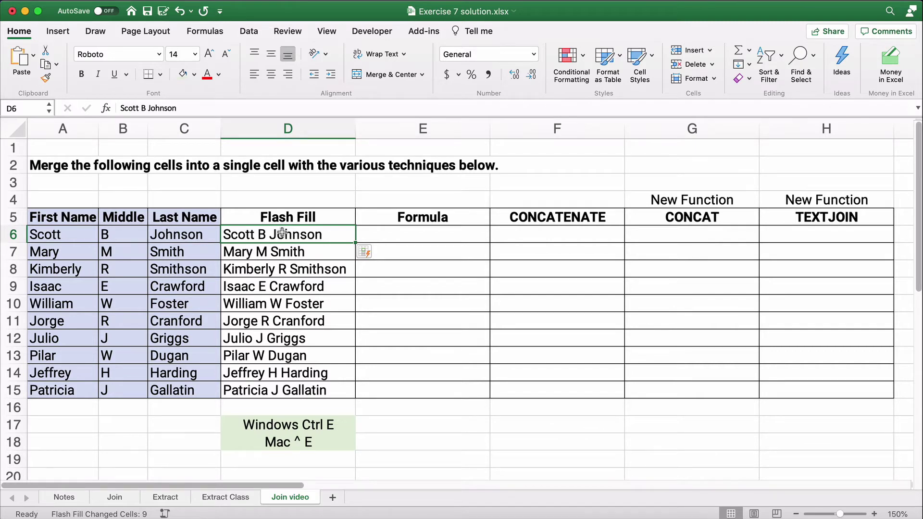
pyautogui.press('shift+super+Down')
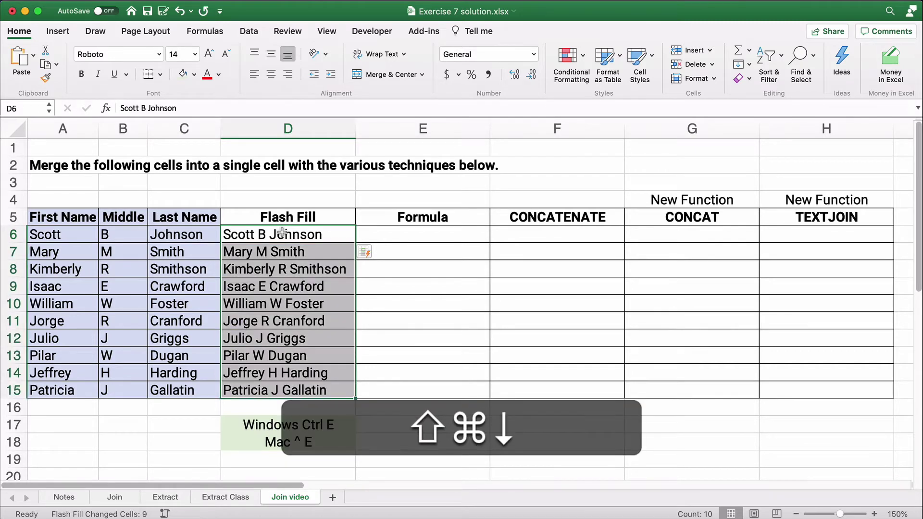
pyautogui.press('shift+super+BackSpace')
pyautogui.click(280, 231)
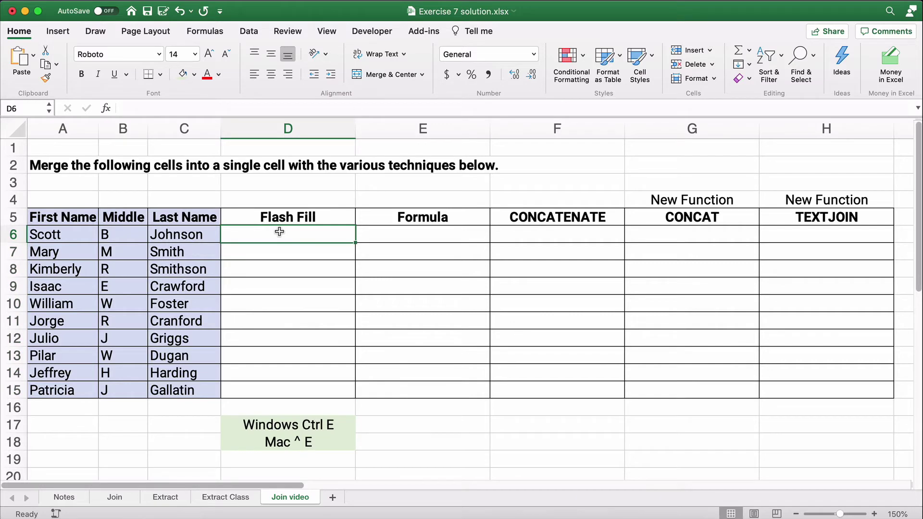
pyautogui.write('Johnso')
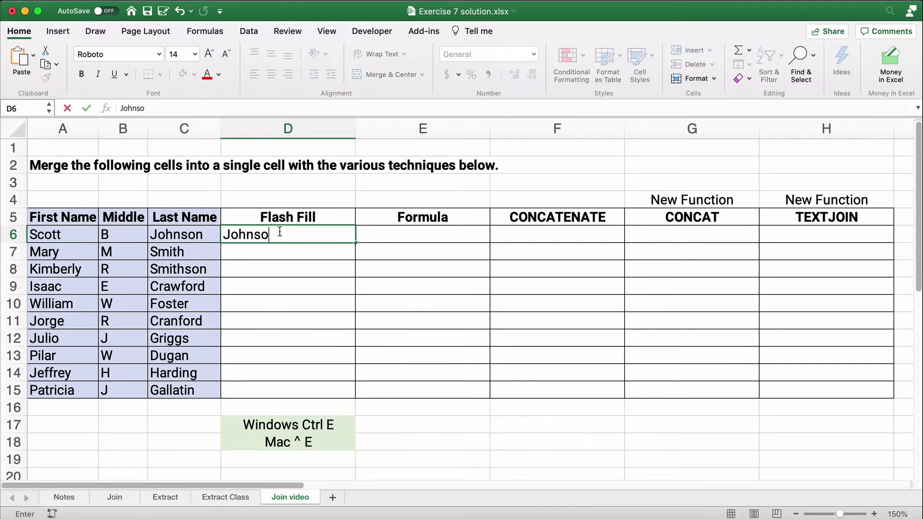
pyautogui.write('n, Scott B')
pyautogui.press('Return')
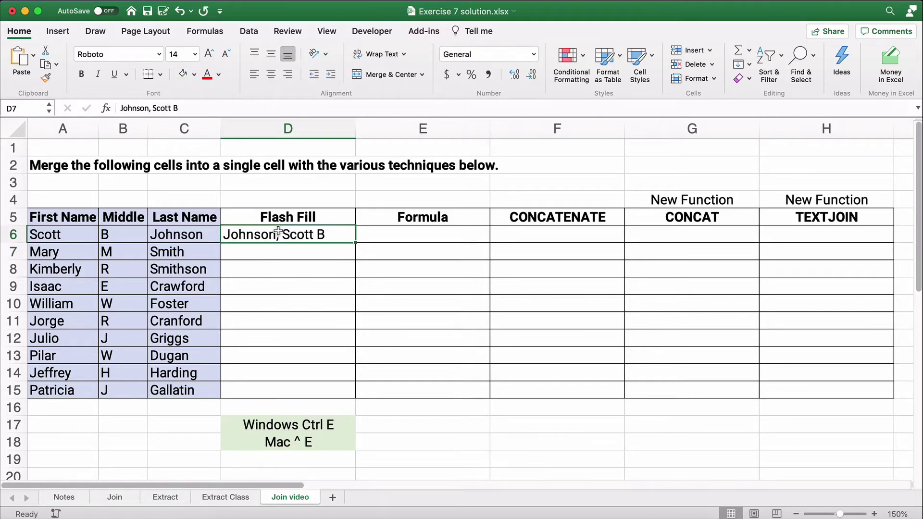
pyautogui.click(278, 233)
pyautogui.hotkey('ctrl', 'e')
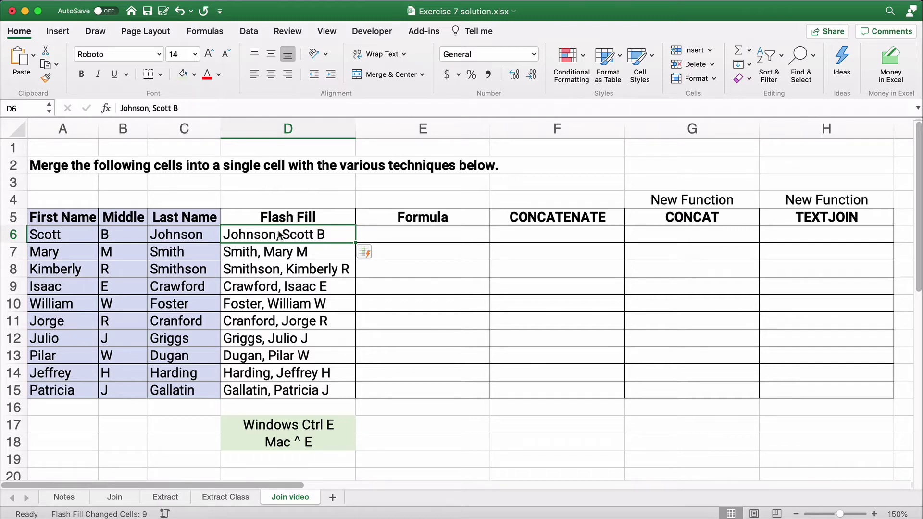
pyautogui.press('super+z')
pyautogui.press('super+z')
pyautogui.press('super+z')
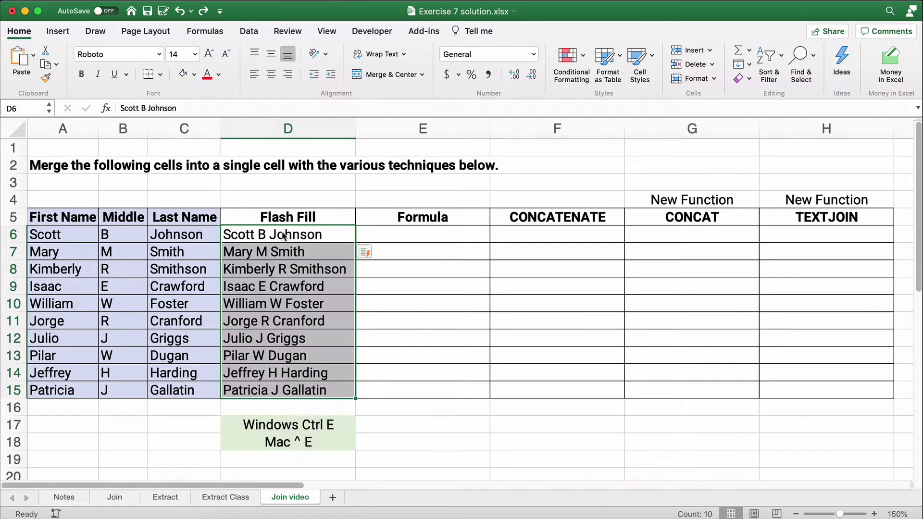
pyautogui.click(280, 234)
pyautogui.click(401, 238)
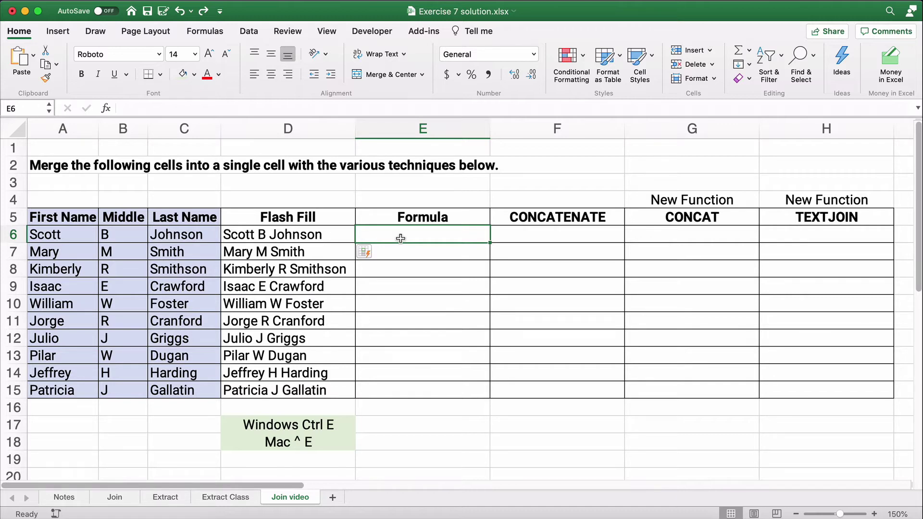
pyautogui.click(416, 201)
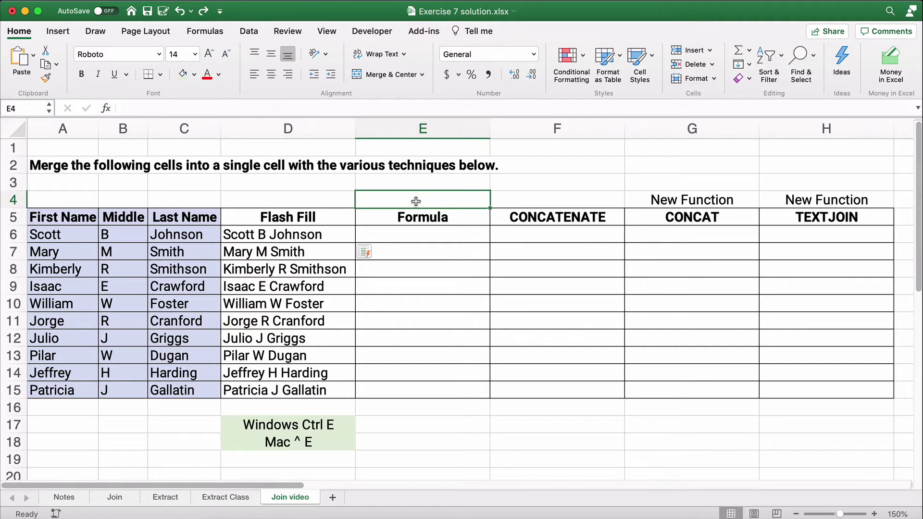
pyautogui.click(403, 235)
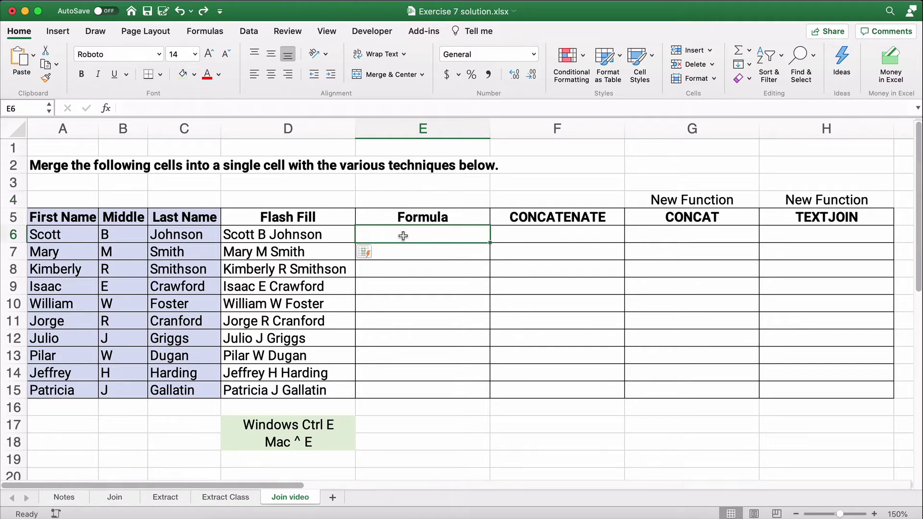
pyautogui.write('=')
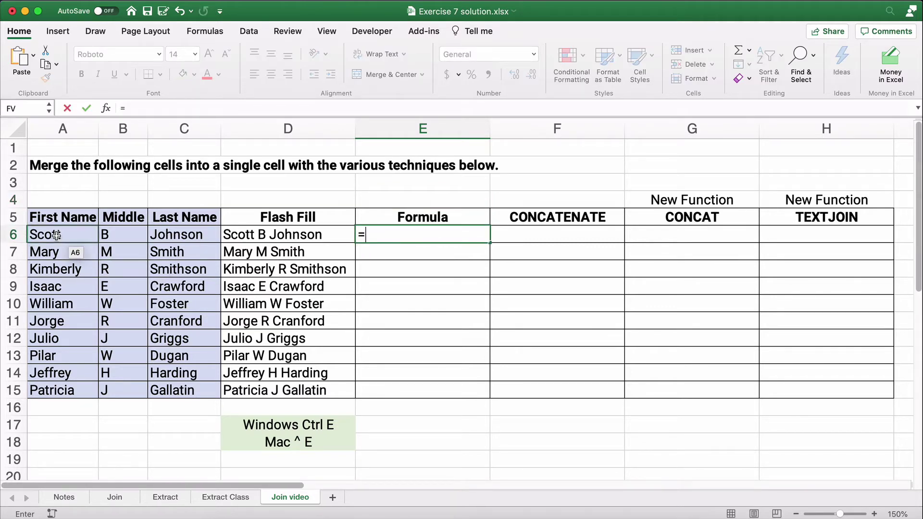
pyautogui.click(56, 235)
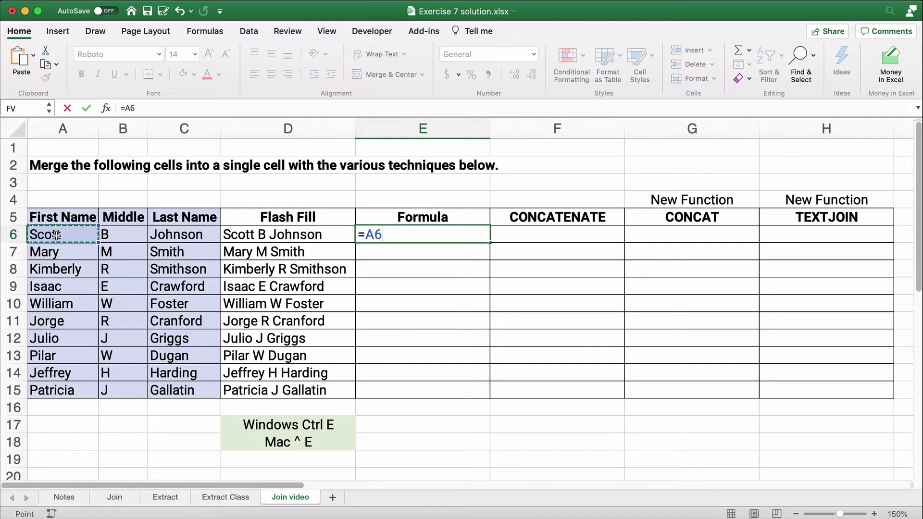
pyautogui.write('&')
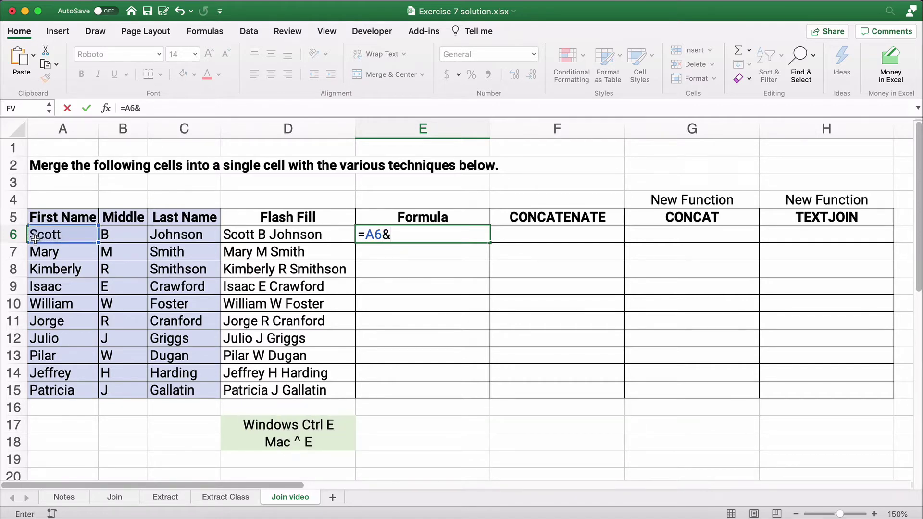
pyautogui.click(114, 232)
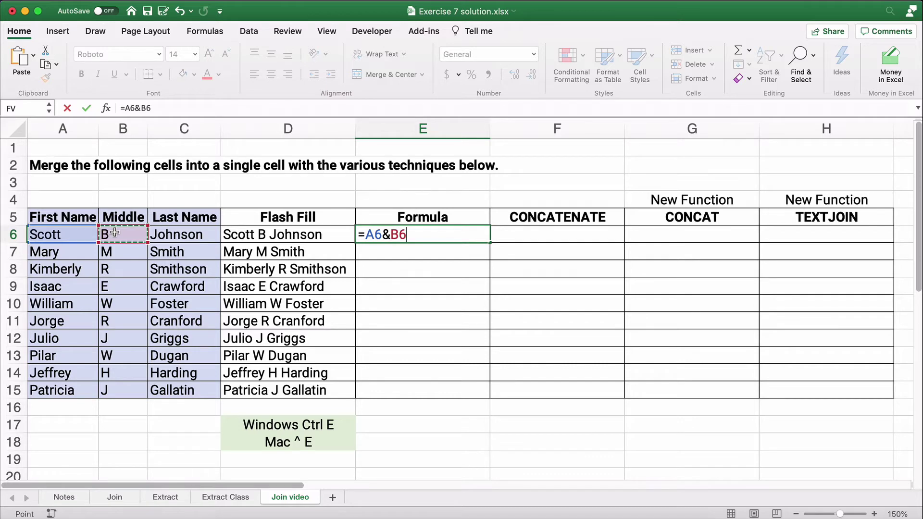
pyautogui.write('&')
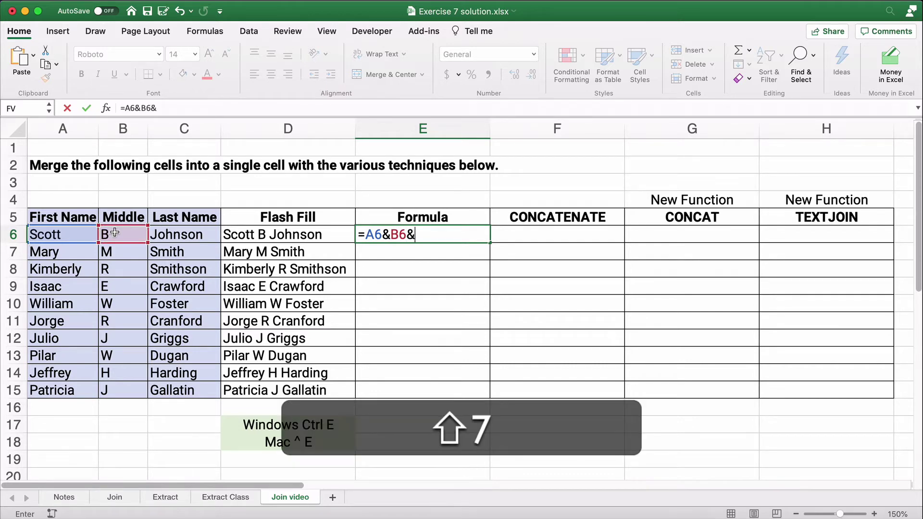
pyautogui.click(185, 240)
pyautogui.press('Return')
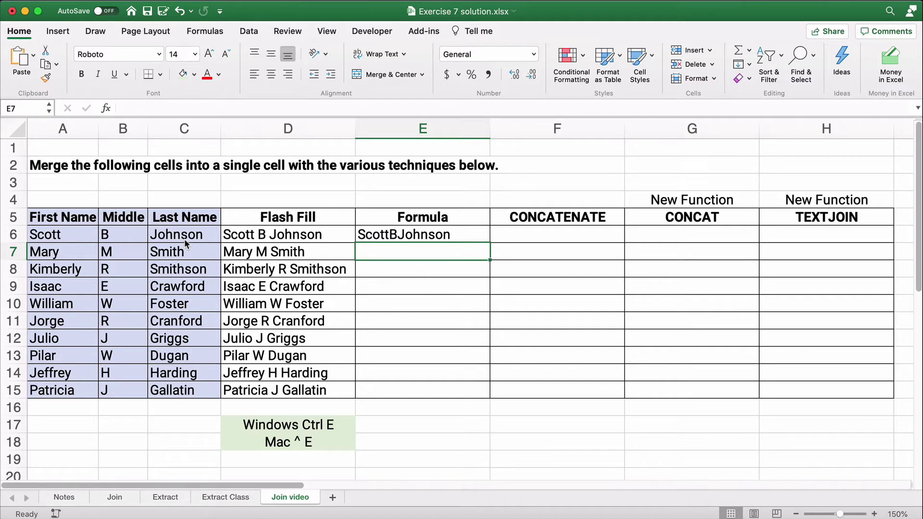
# Step: Change E6 to =A6&" "&B6&" "&C6 and fill it down to E15
pyautogui.click(387, 235)
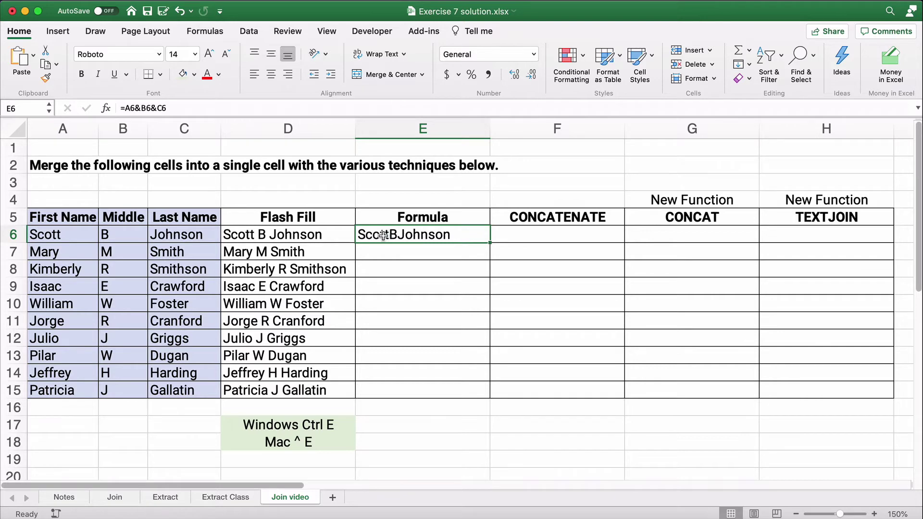
pyautogui.click(137, 108)
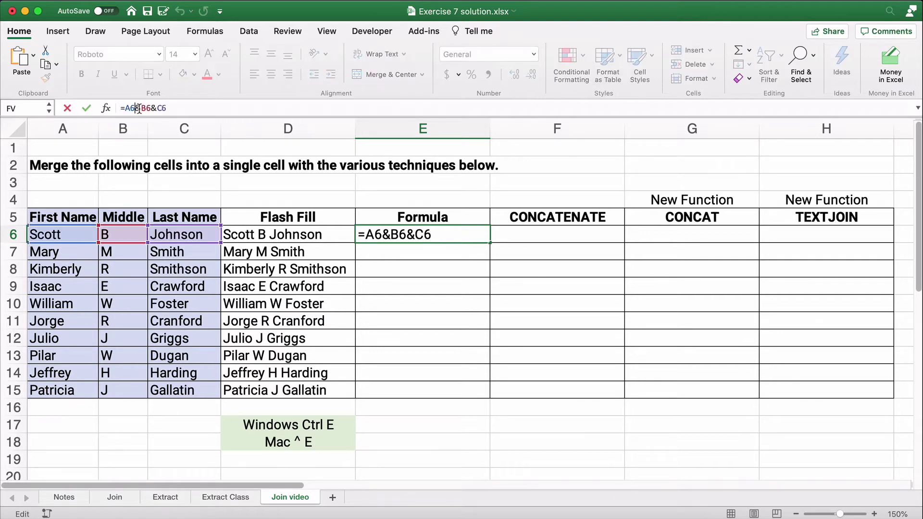
pyautogui.write('&"')
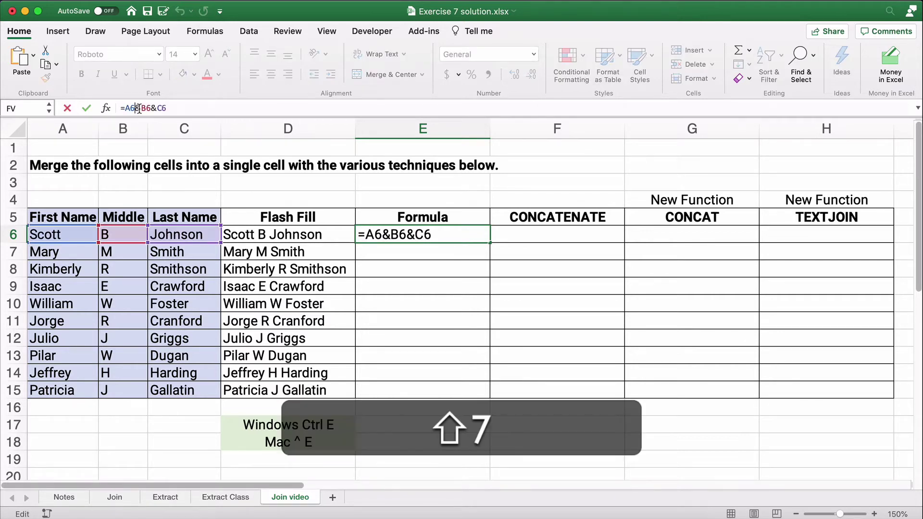
pyautogui.write(' "')
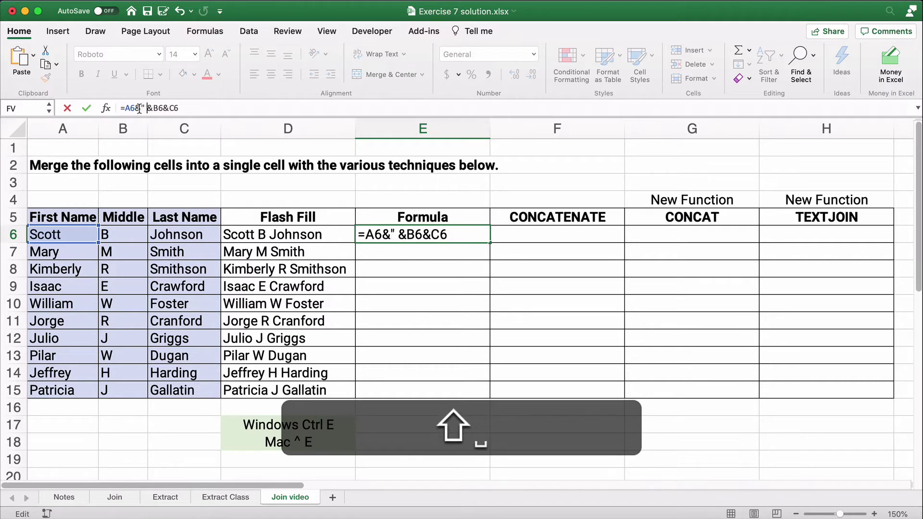
pyautogui.click(173, 109)
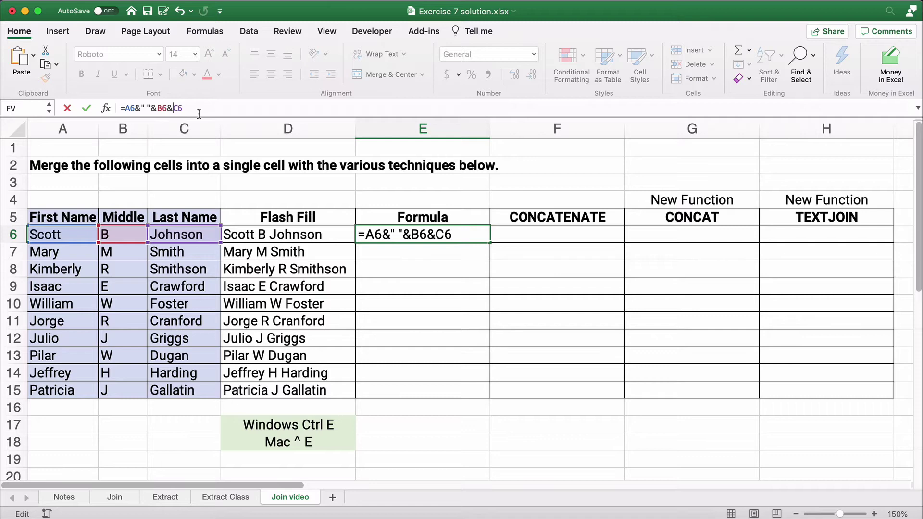
pyautogui.write('"')
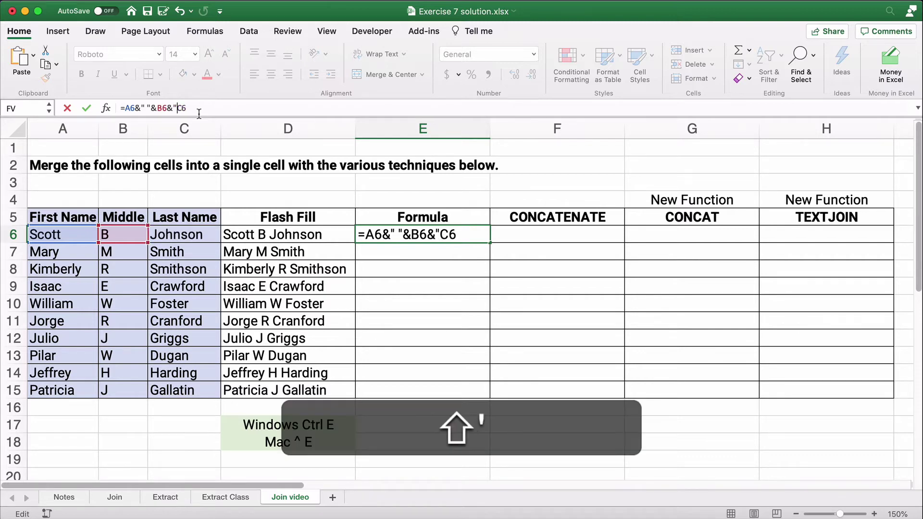
pyautogui.write(' "&')
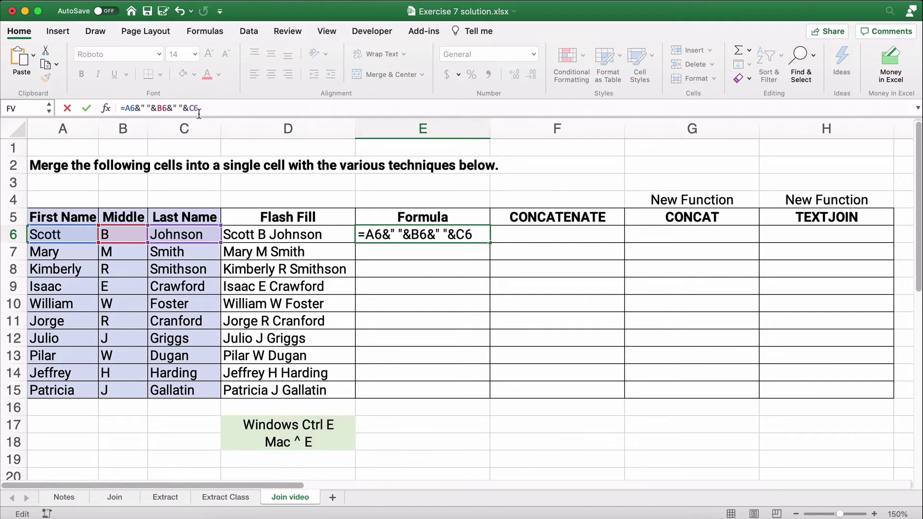
pyautogui.press('Return')
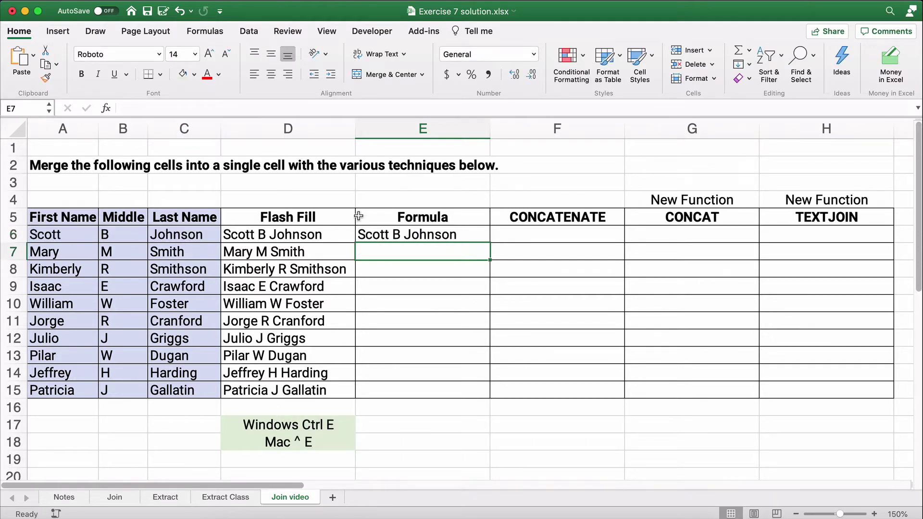
pyautogui.click(365, 236)
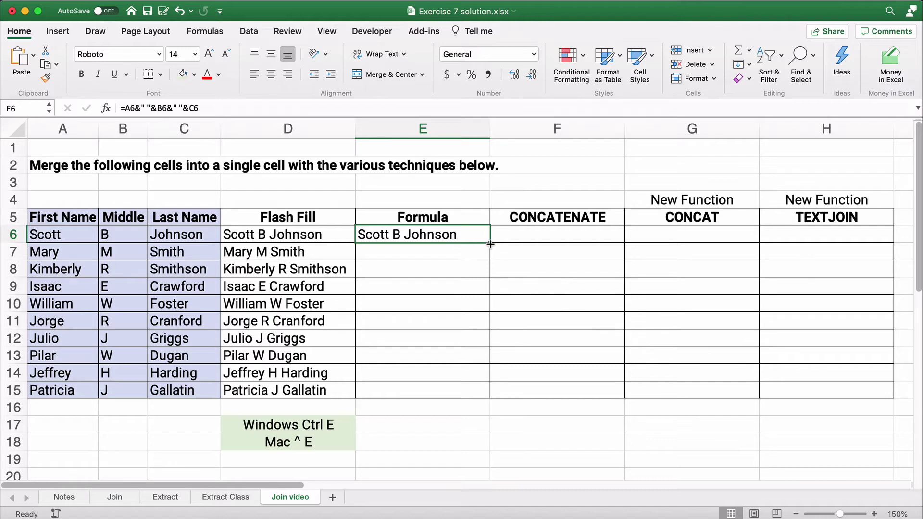
pyautogui.moveTo(489, 244); pyautogui.dragTo(490, 399)
pyautogui.scroll(-1, 415, 341)
pyautogui.click(416, 341)
pyautogui.press('super+c')
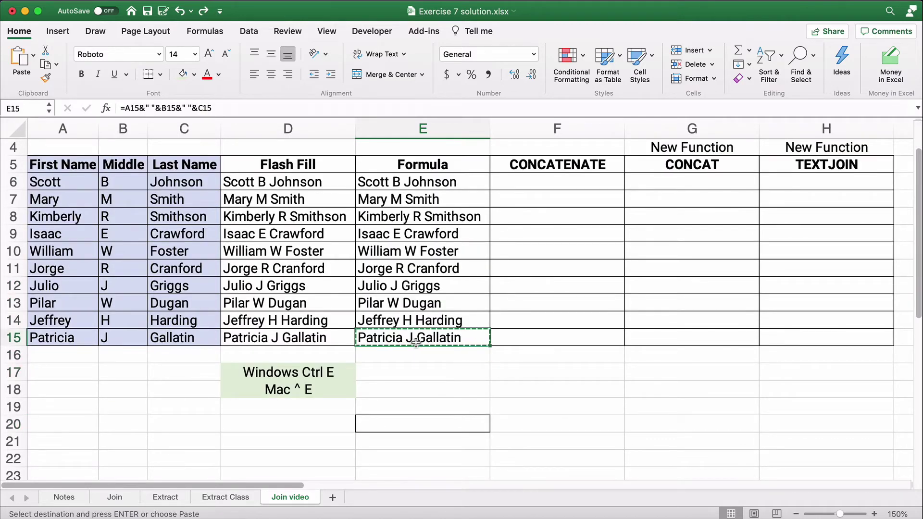
pyautogui.press('super+c')
pyautogui.click(400, 423)
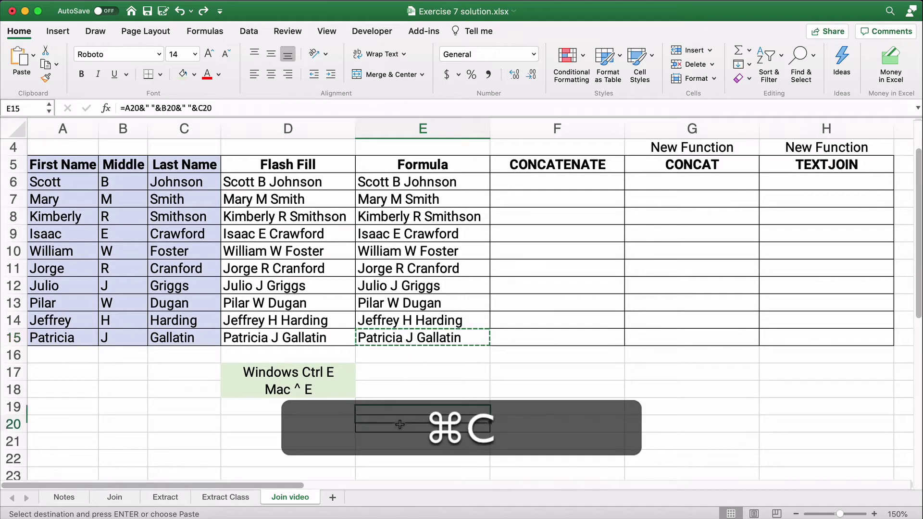
pyautogui.rightClick(400, 423)
pyautogui.click(454, 235)
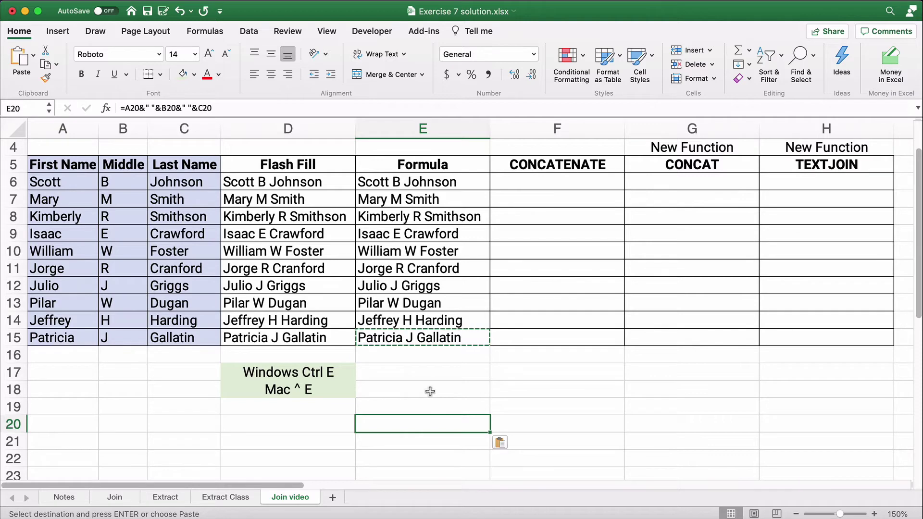
pyautogui.click(425, 338)
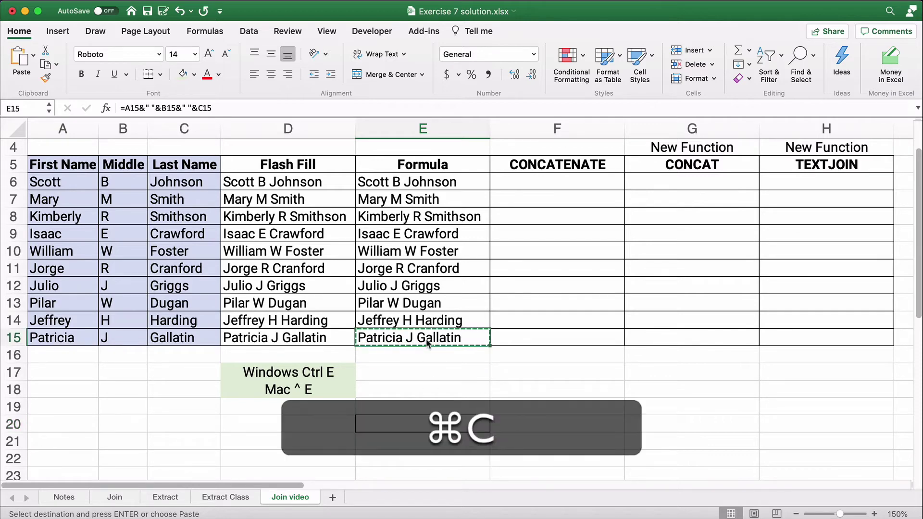
pyautogui.click(412, 423)
pyautogui.rightClick(414, 424)
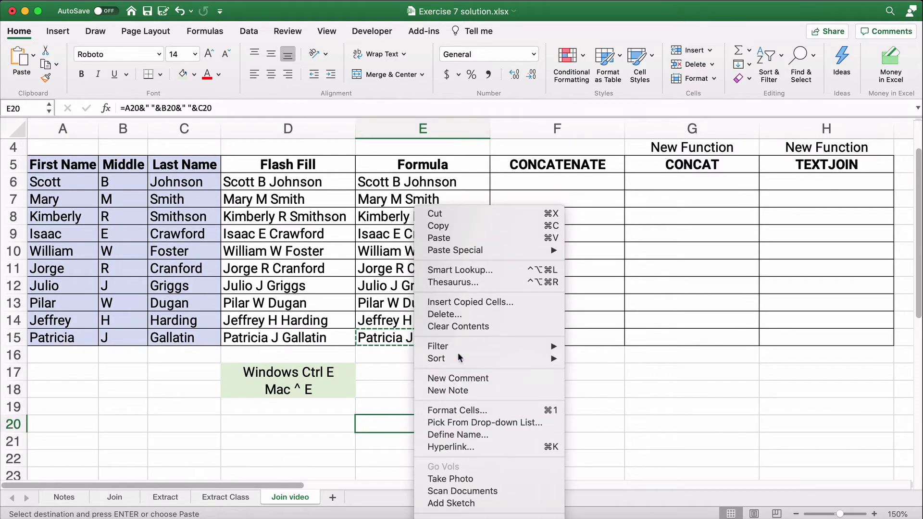
pyautogui.moveTo(481, 251)
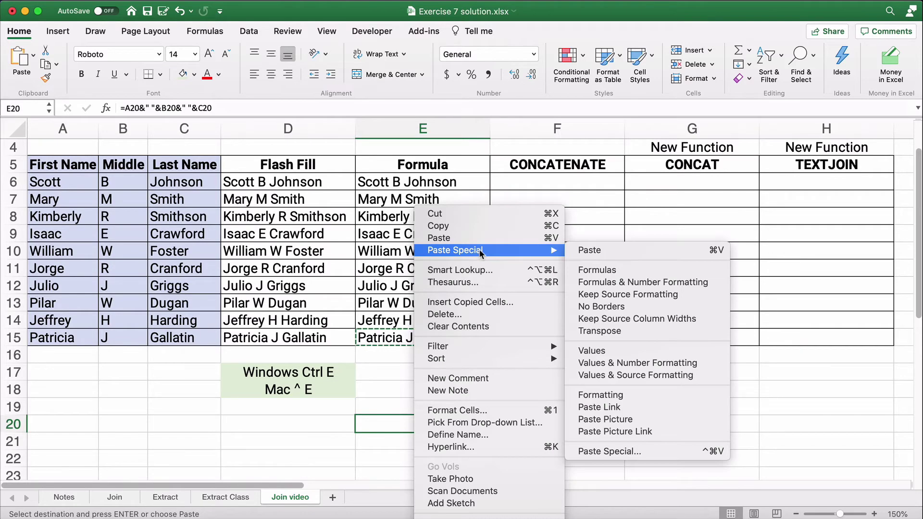
pyautogui.click(604, 349)
pyautogui.click(431, 452)
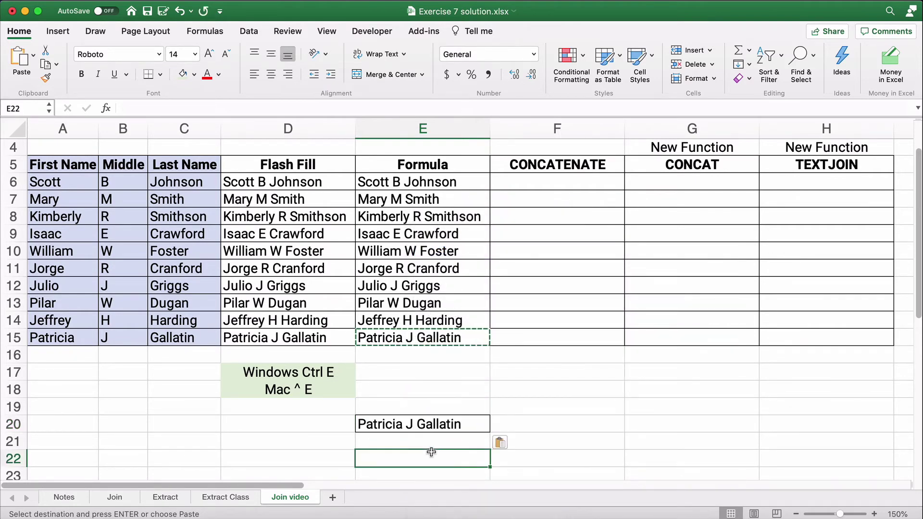
pyautogui.click(419, 428)
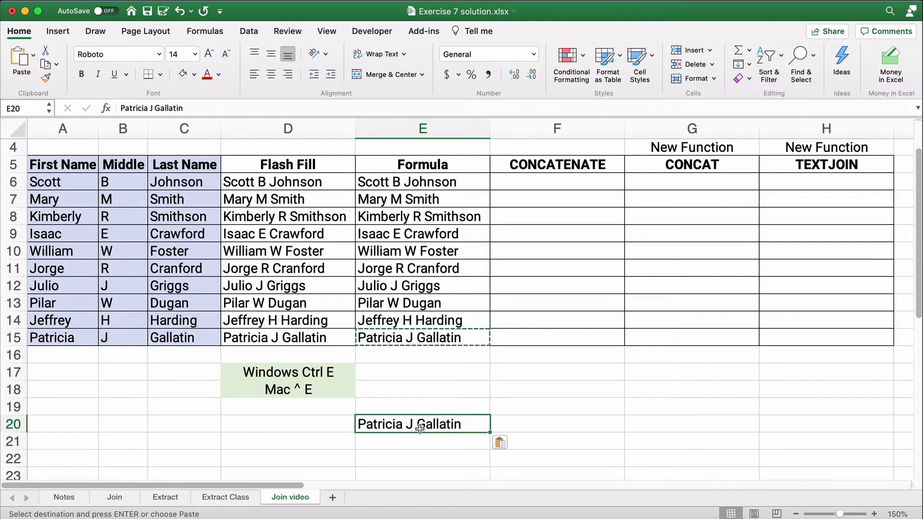
pyautogui.press('Delete')
# Step: Insert the CONCATENATE function into F6 through the Formula Builder search
pyautogui.click(557, 187)
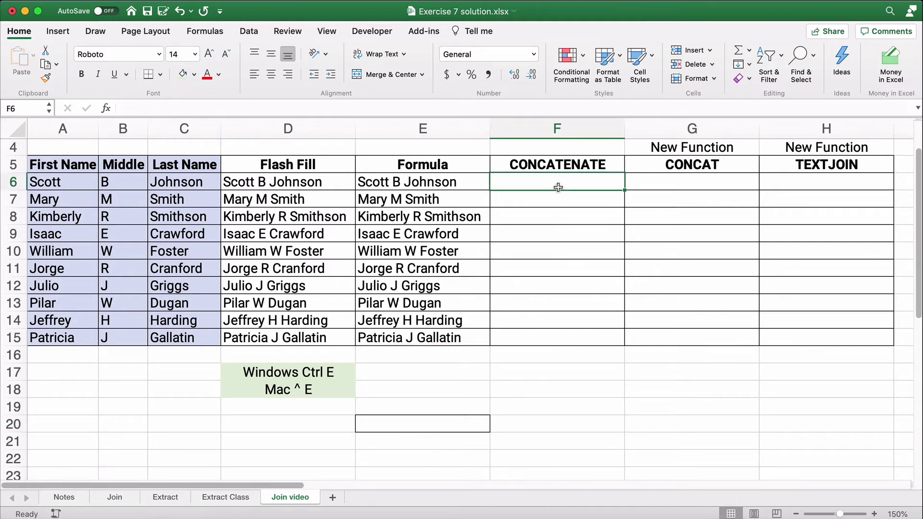
pyautogui.scroll(3, 557, 185)
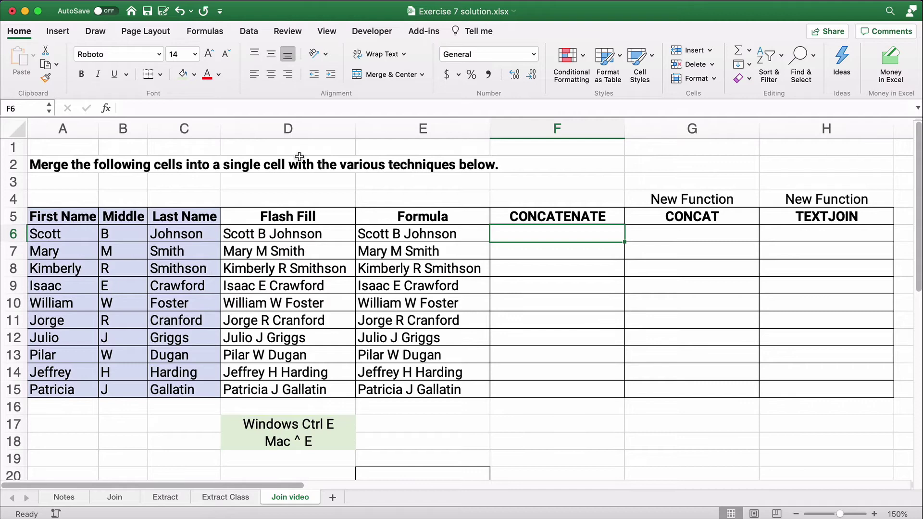
pyautogui.click(109, 109)
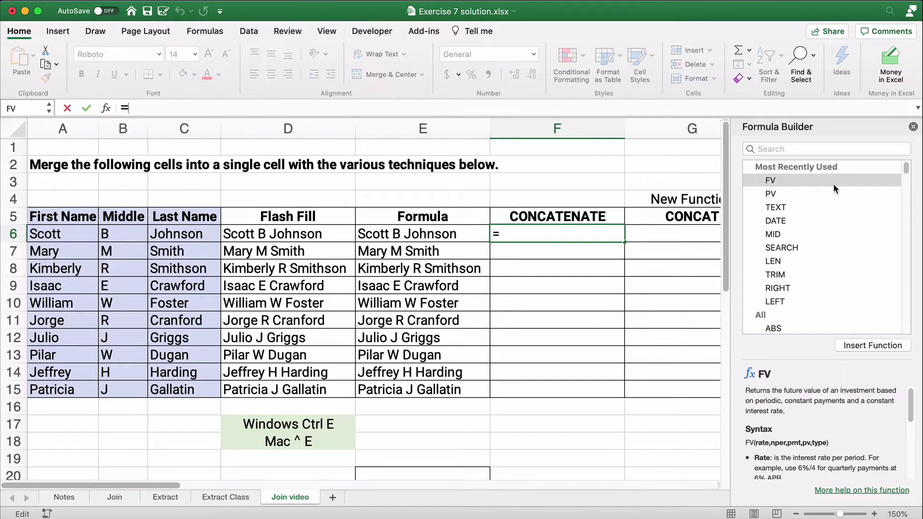
pyautogui.click(800, 147)
pyautogui.write('co')
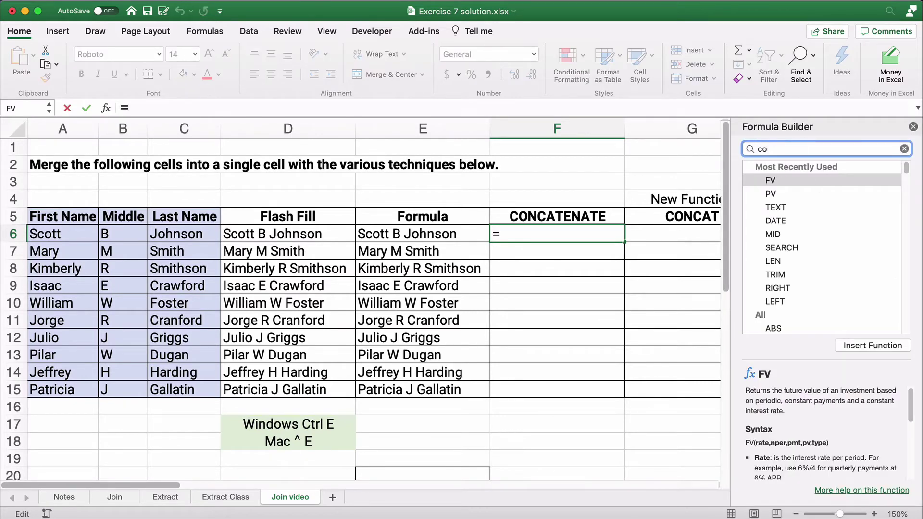
pyautogui.write('ncat')
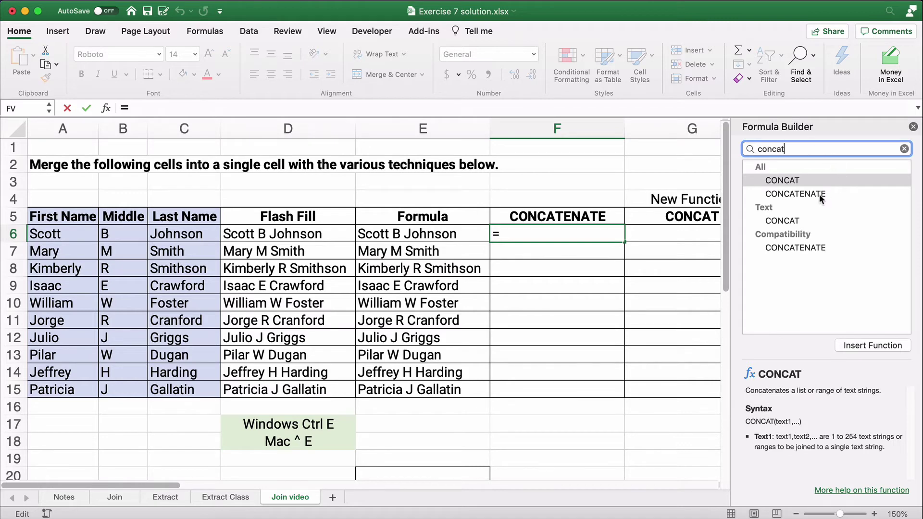
pyautogui.doubleClick(819, 194)
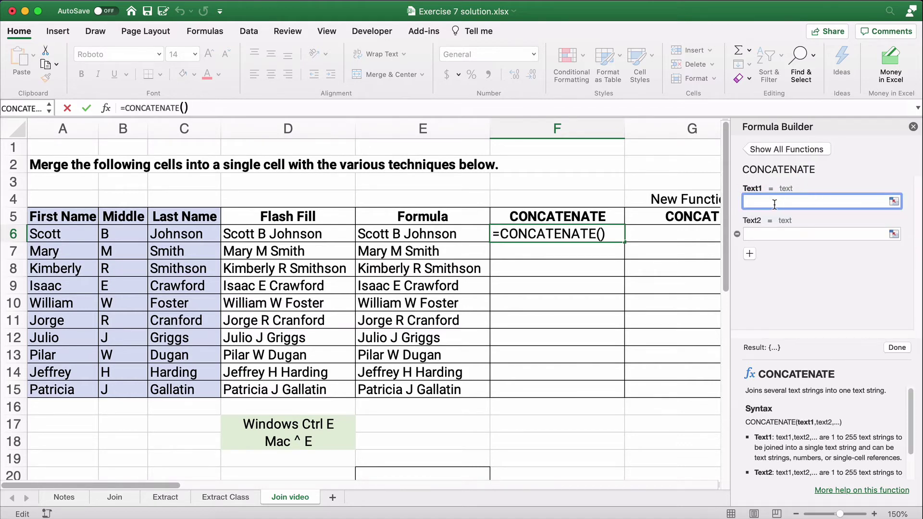
# Step: Give CONCATENATE the arguments A6, " ", B6, " ", C6 and confirm the formula
pyautogui.click(43, 234)
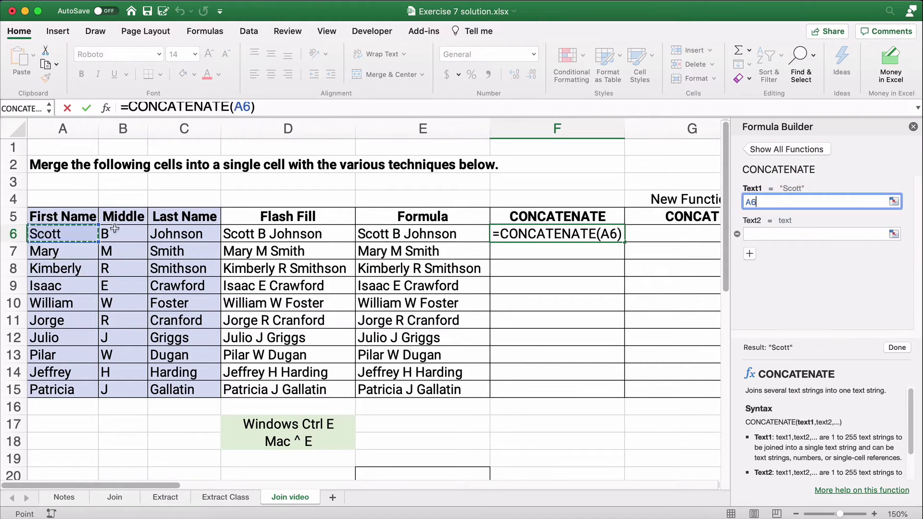
pyautogui.click(750, 254)
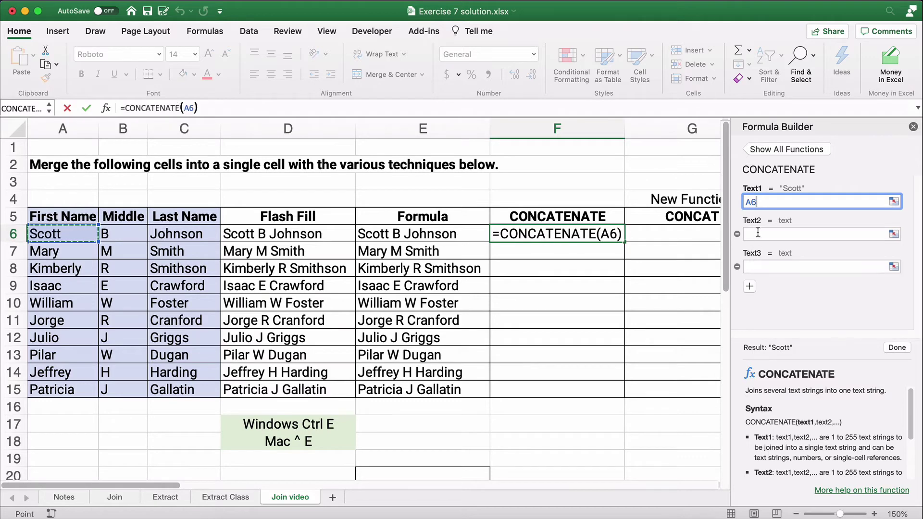
pyautogui.click(758, 233)
pyautogui.write('" "')
pyautogui.click(759, 263)
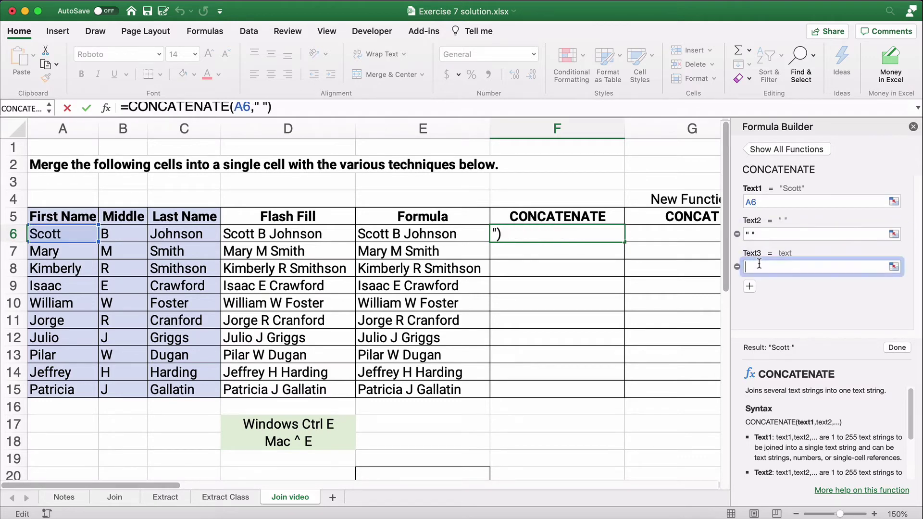
pyautogui.click(129, 233)
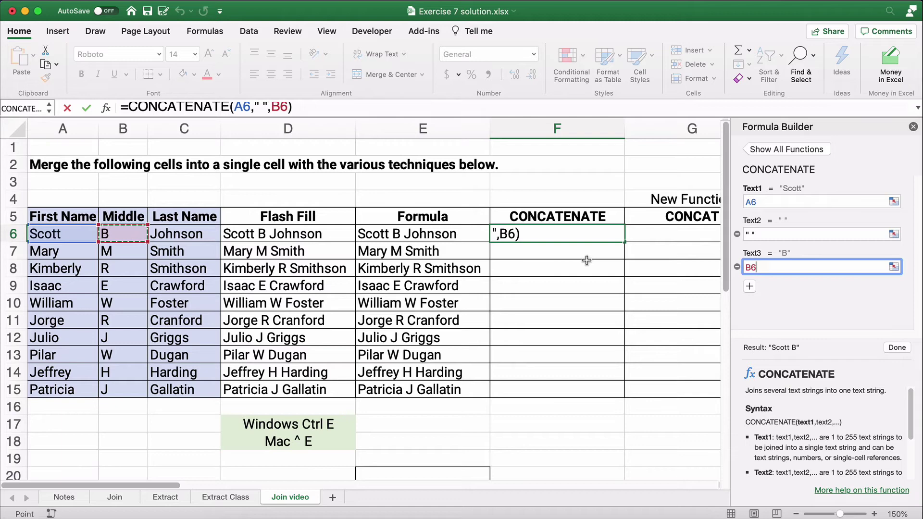
pyautogui.click(750, 288)
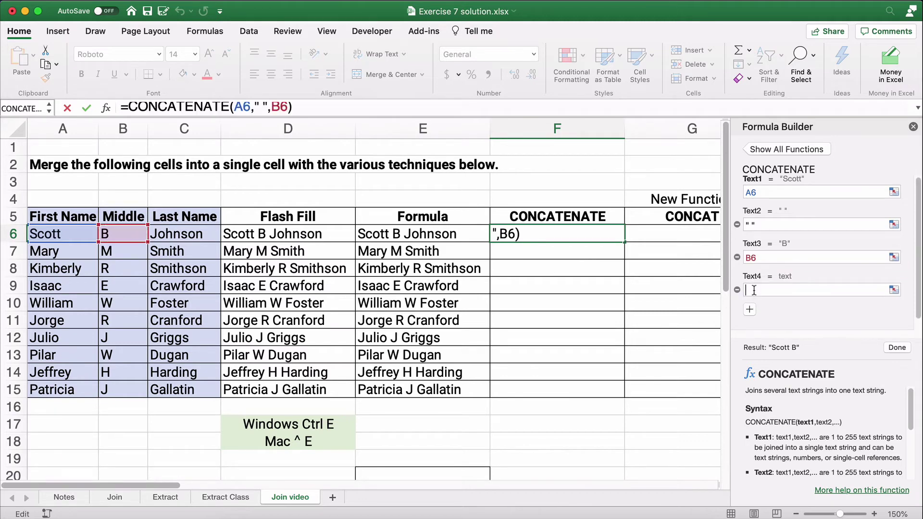
pyautogui.click(750, 310)
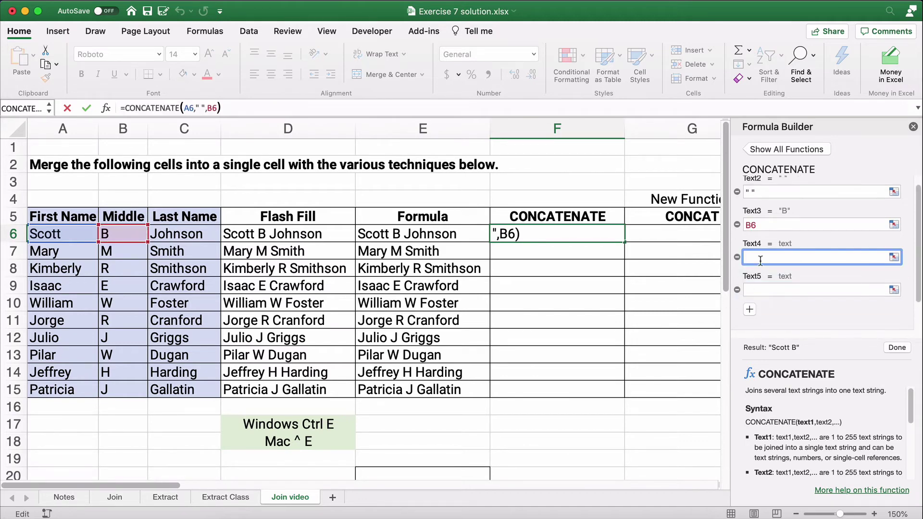
pyautogui.write('" "')
pyautogui.click(753, 289)
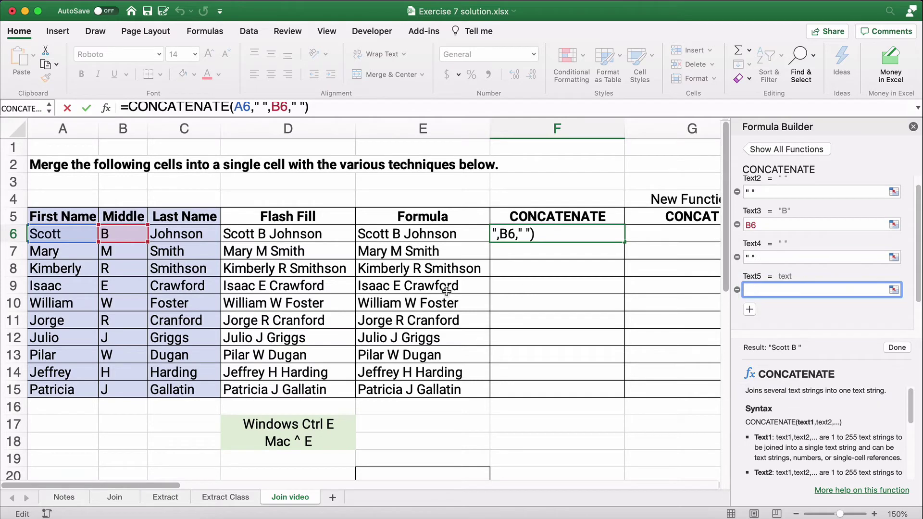
pyautogui.click(198, 234)
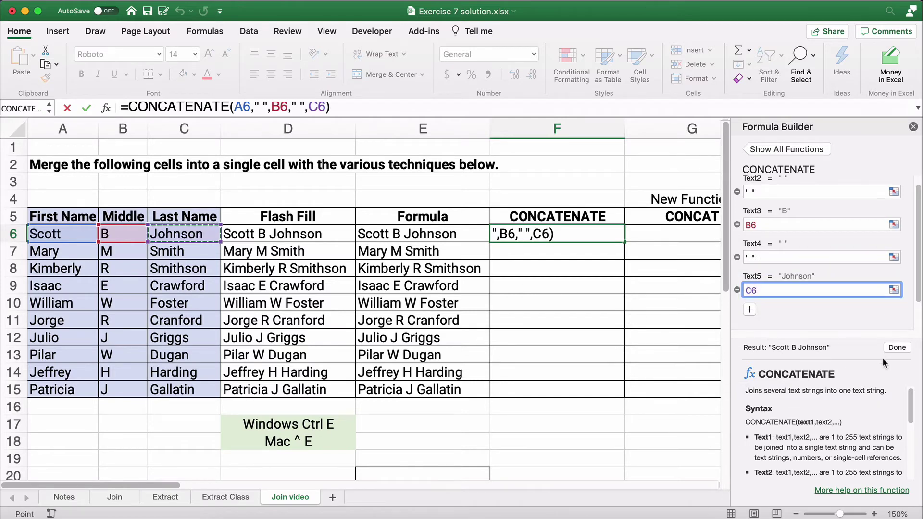
pyautogui.click(895, 347)
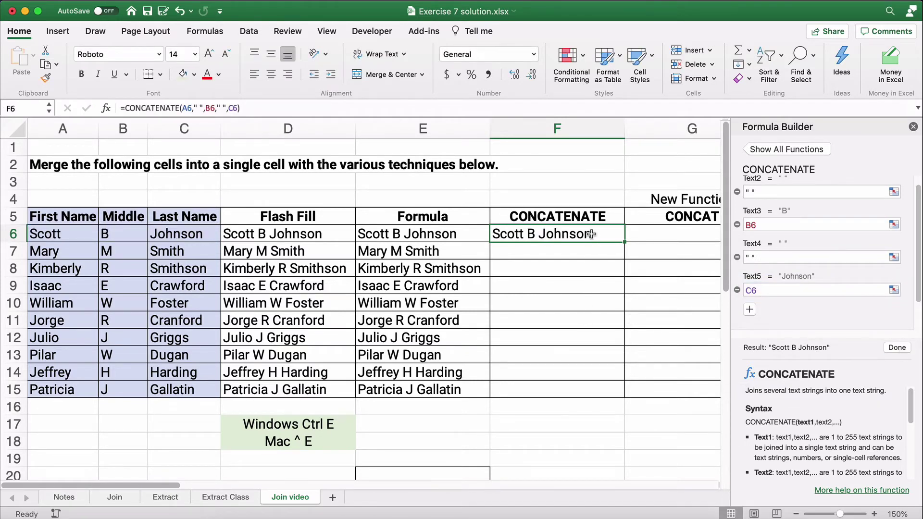
# Step: Copy F6's CONCATENATE formula down to F15 and close the Formula Builder
pyautogui.doubleClick(624, 242)
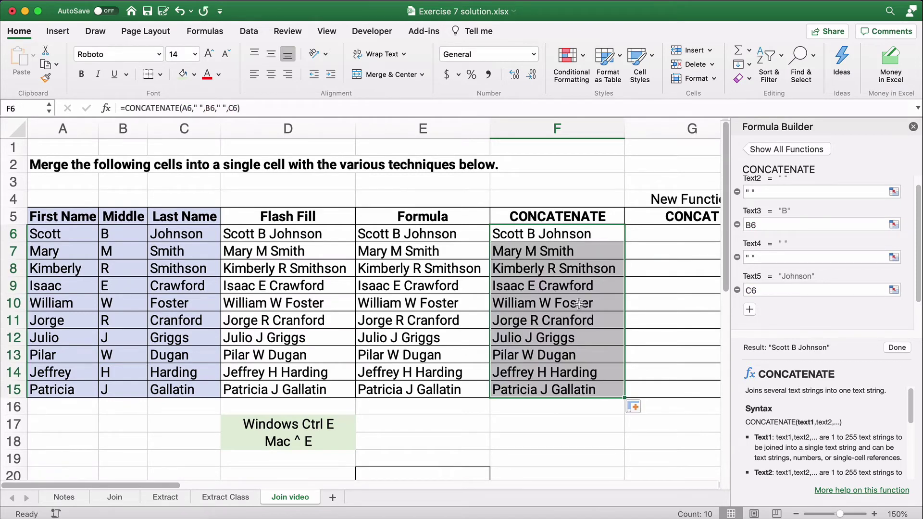
pyautogui.click(912, 127)
pyautogui.click(560, 427)
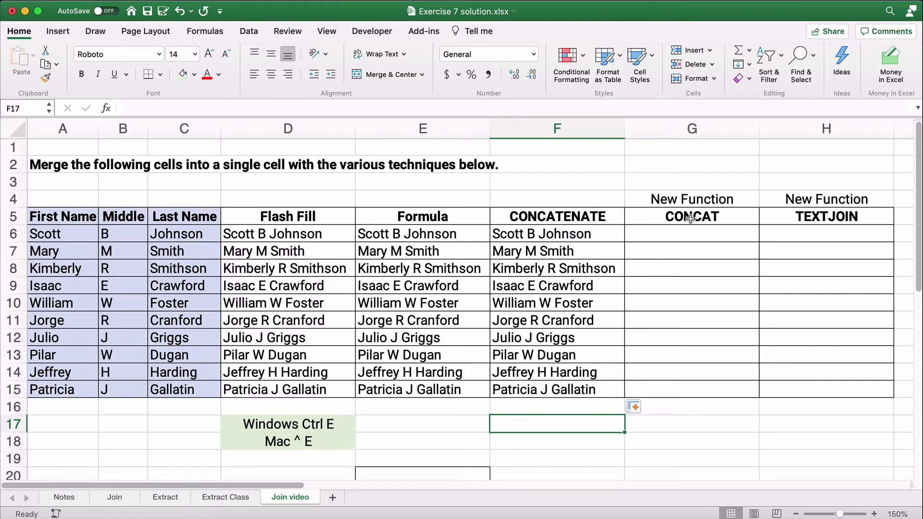
# Step: Select G6 beneath the CONCAT header for the next formula
pyautogui.moveTo(685, 221); pyautogui.dragTo(767, 214)
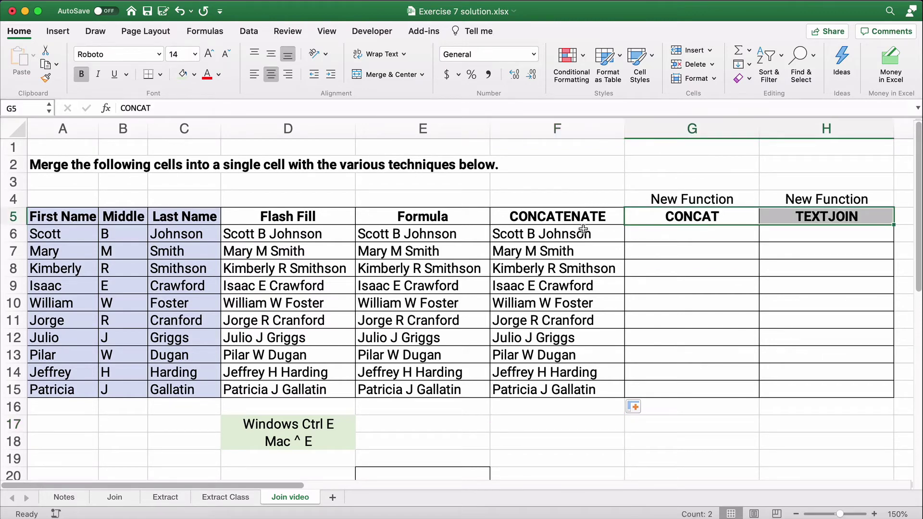
pyautogui.click(675, 200)
pyautogui.click(678, 217)
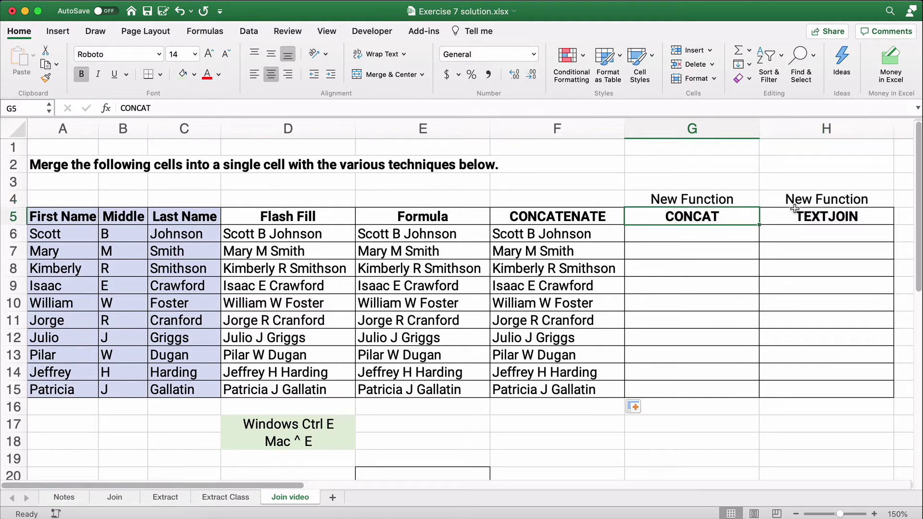
pyautogui.click(695, 236)
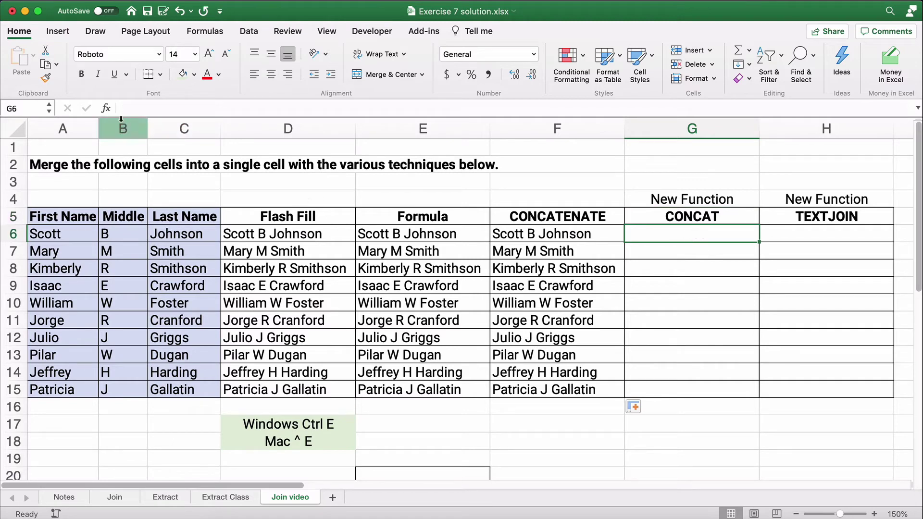
# Step: Insert the CONCAT function into G6 through the Formula Builder search
pyautogui.click(106, 110)
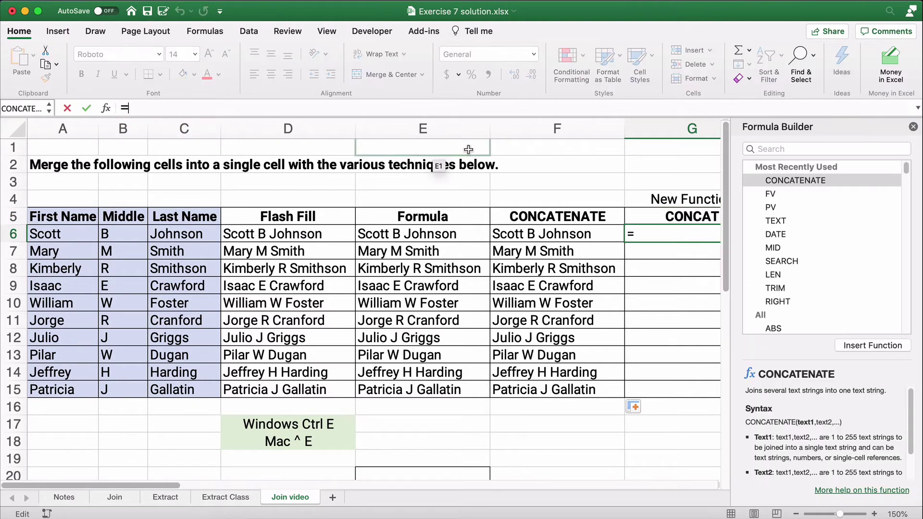
pyautogui.click(793, 148)
pyautogui.write('c')
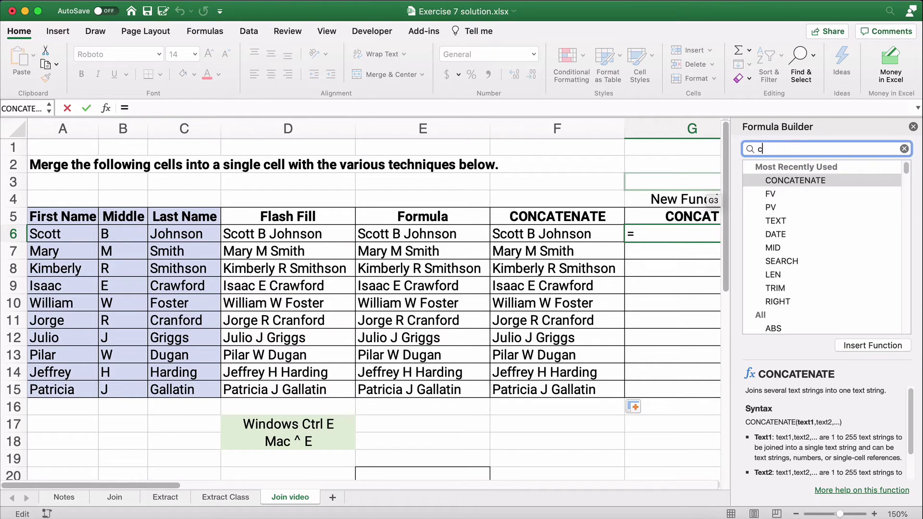
pyautogui.write('oncagt')
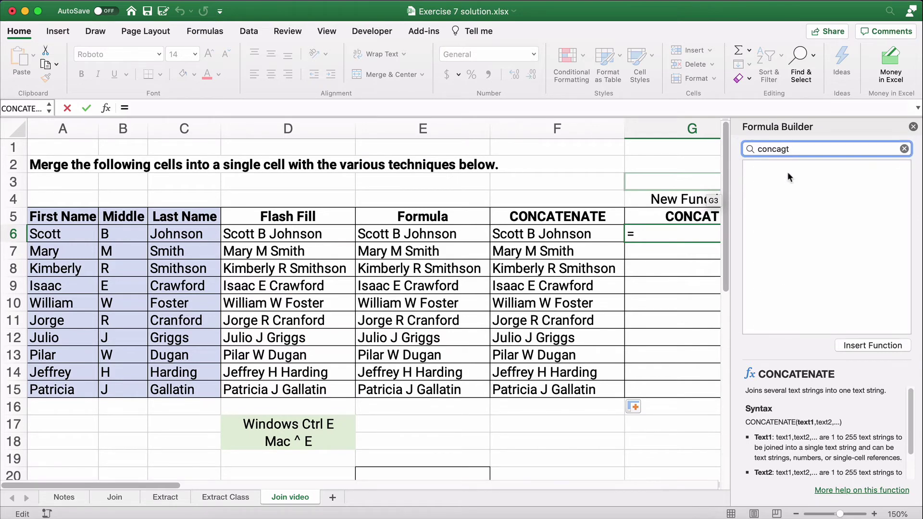
pyautogui.press('BackSpace')
pyautogui.press('BackSpace')
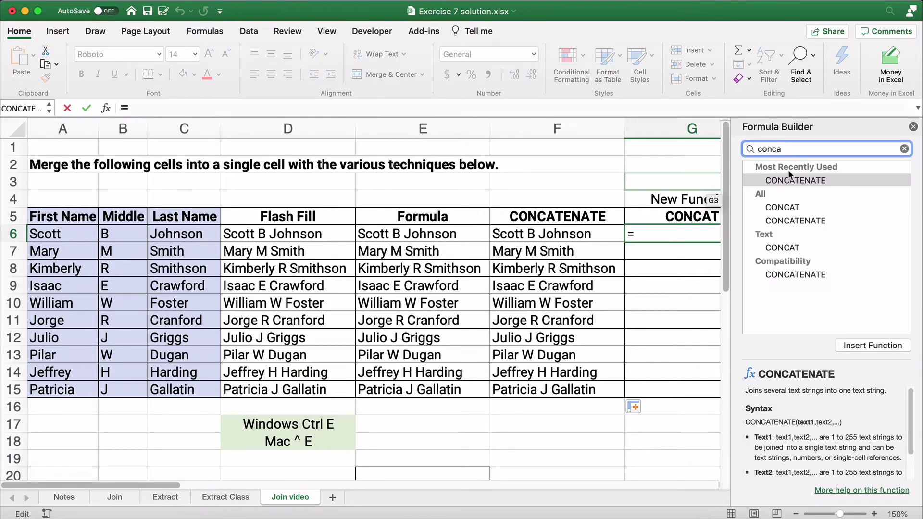
pyautogui.doubleClick(786, 206)
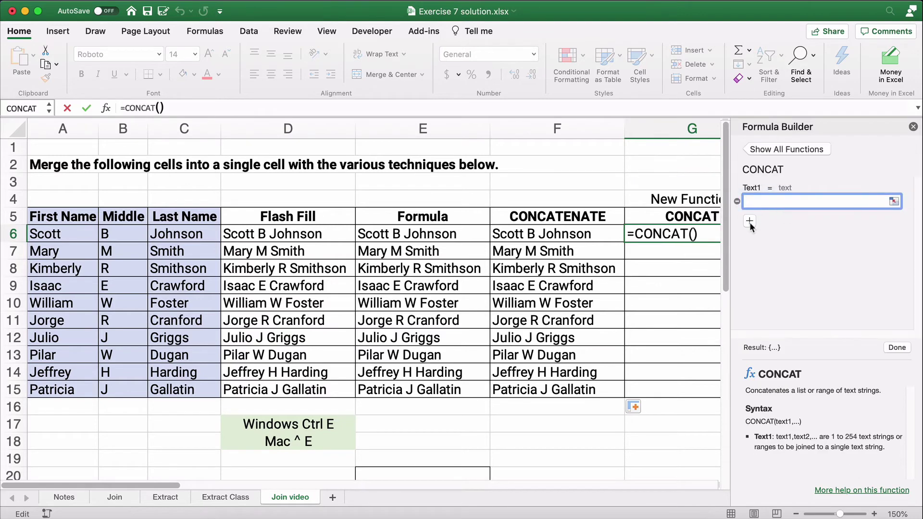
# Step: Fill CONCAT's arguments with A6, " ", B6, " ", C6
pyautogui.click(749, 253)
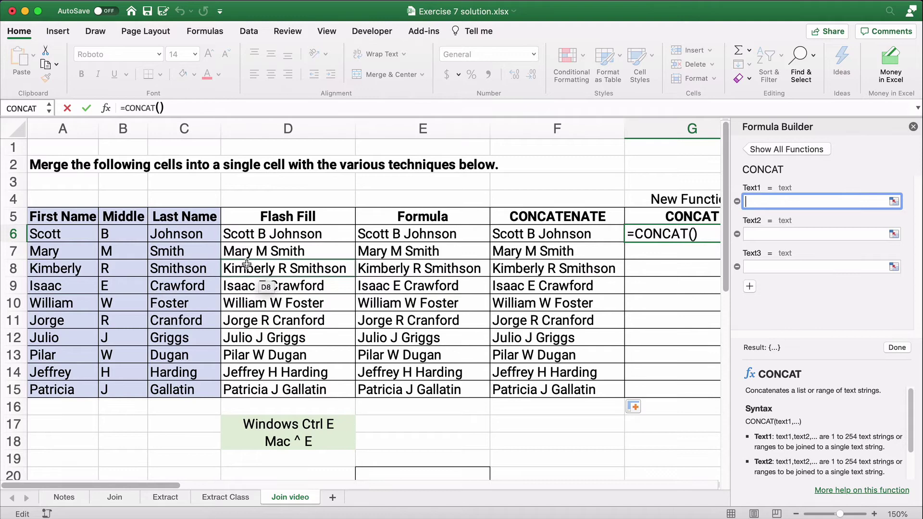
pyautogui.click(57, 228)
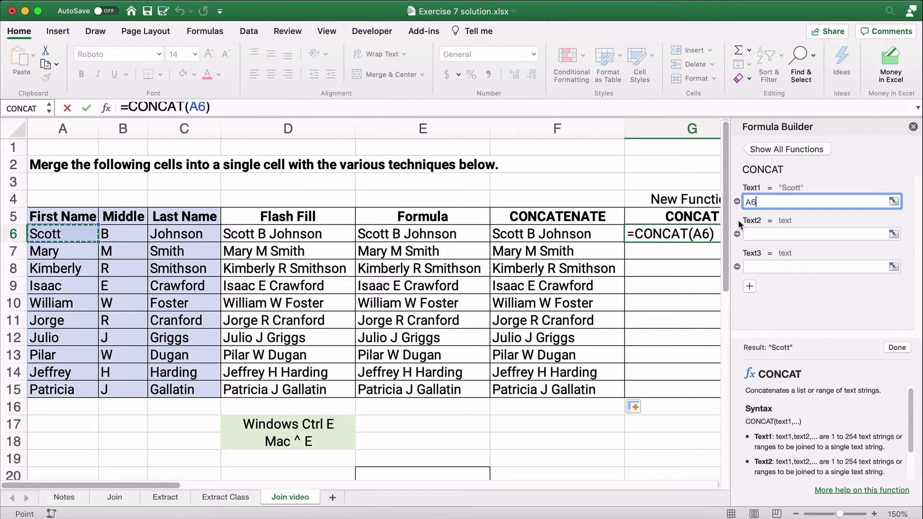
pyautogui.click(756, 233)
pyautogui.write('" "')
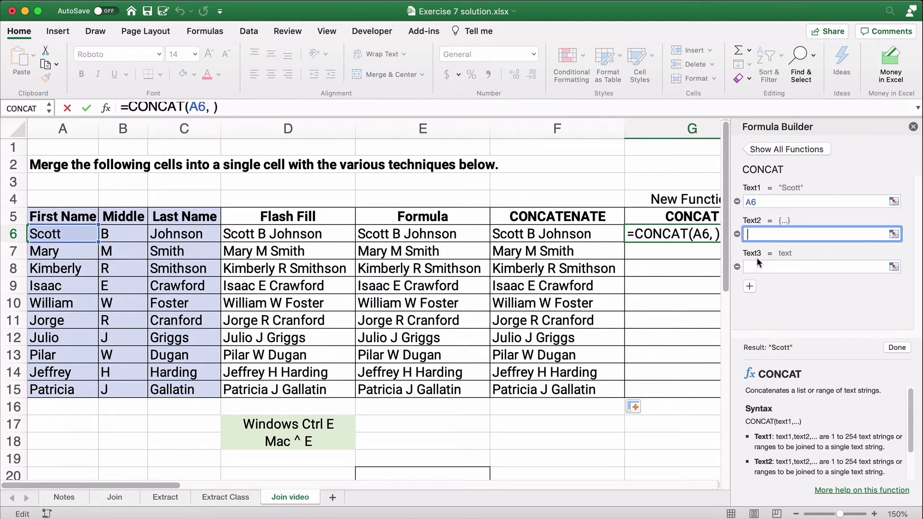
pyautogui.click(756, 265)
pyautogui.click(131, 231)
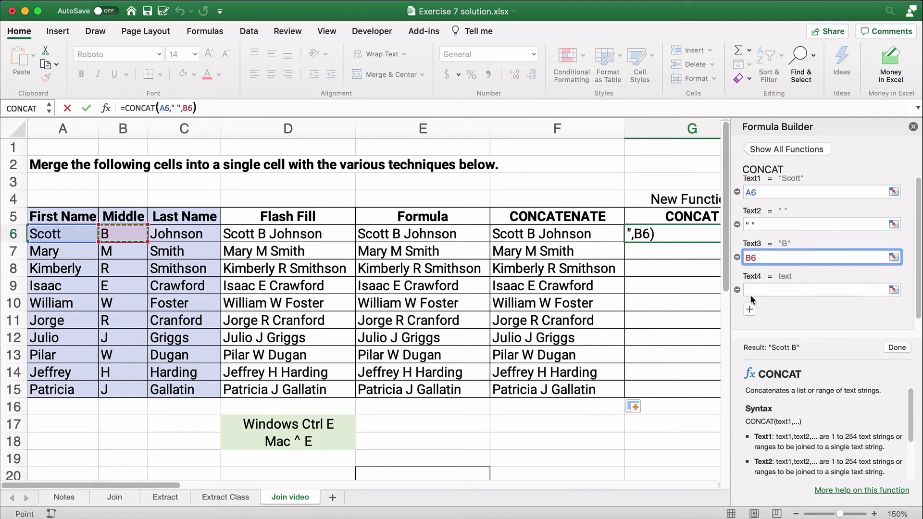
pyautogui.click(750, 287)
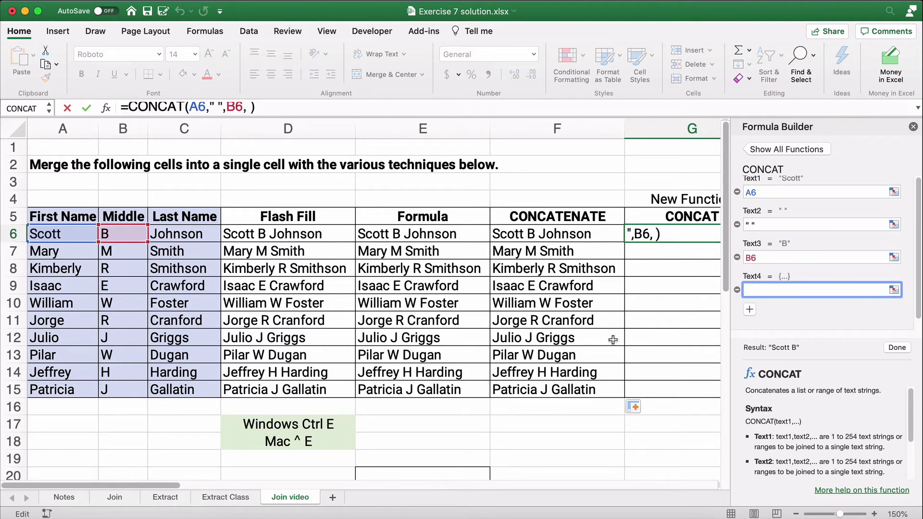
pyautogui.write('" "')
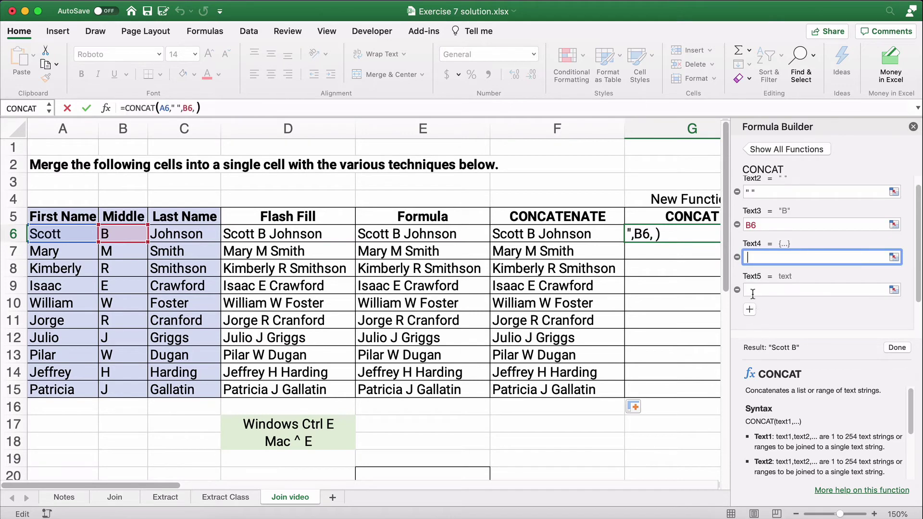
pyautogui.press('Tab')
pyautogui.click(184, 235)
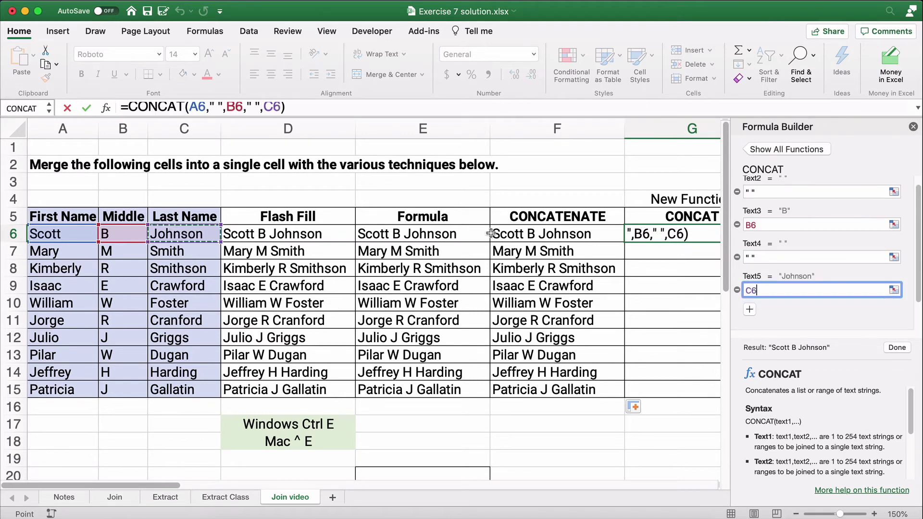
pyautogui.scroll(3, 775, 214)
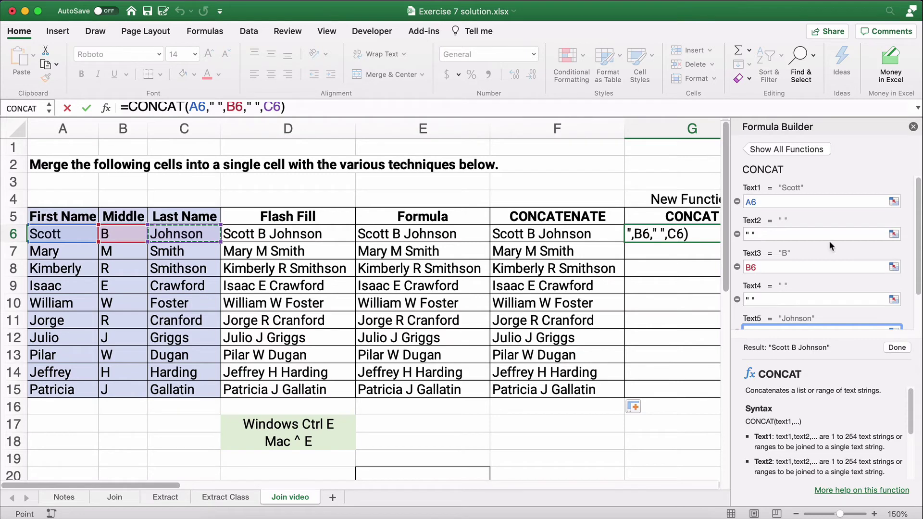
pyautogui.scroll(-2, 828, 241)
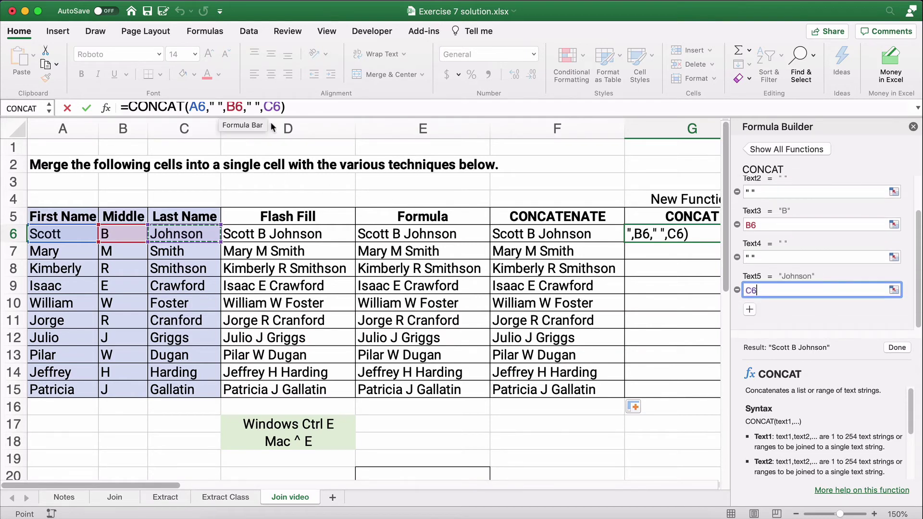
# Step: Commit the CONCAT formula in G6 and copy it down through G15
pyautogui.click(897, 348)
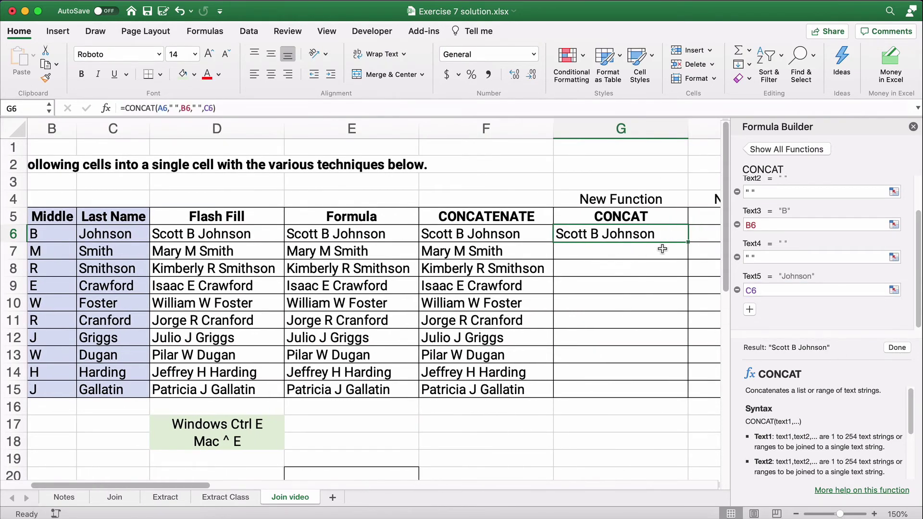
pyautogui.doubleClick(688, 244)
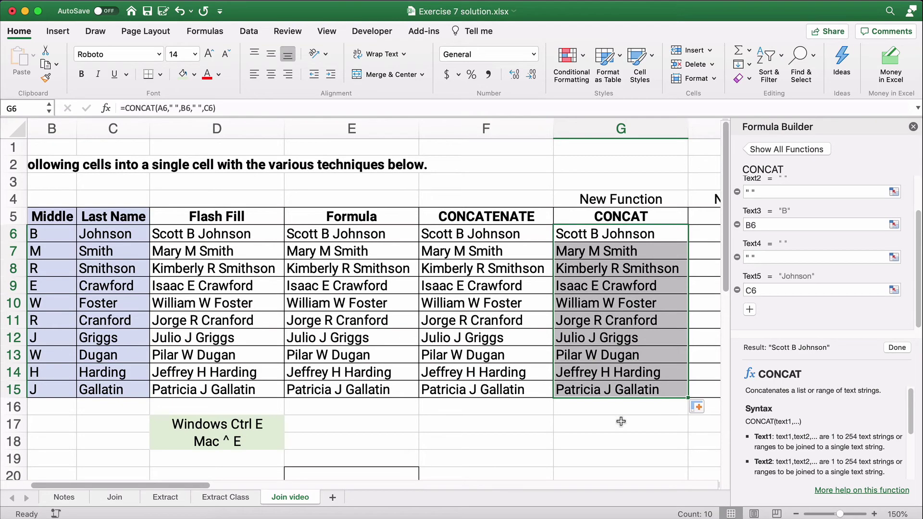
pyautogui.hscroll(10, 621, 422)
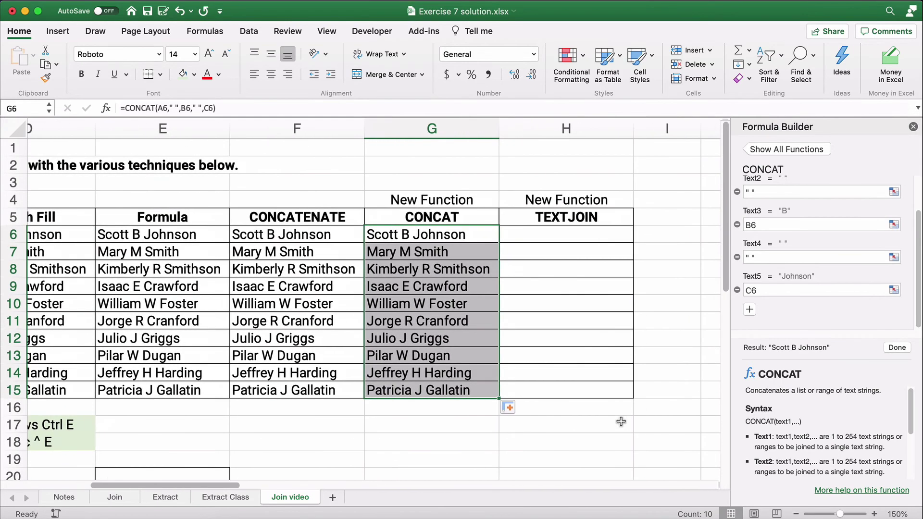
# Step: Insert the TEXTJOIN function into H6 by searching for textjoin
pyautogui.click(594, 238)
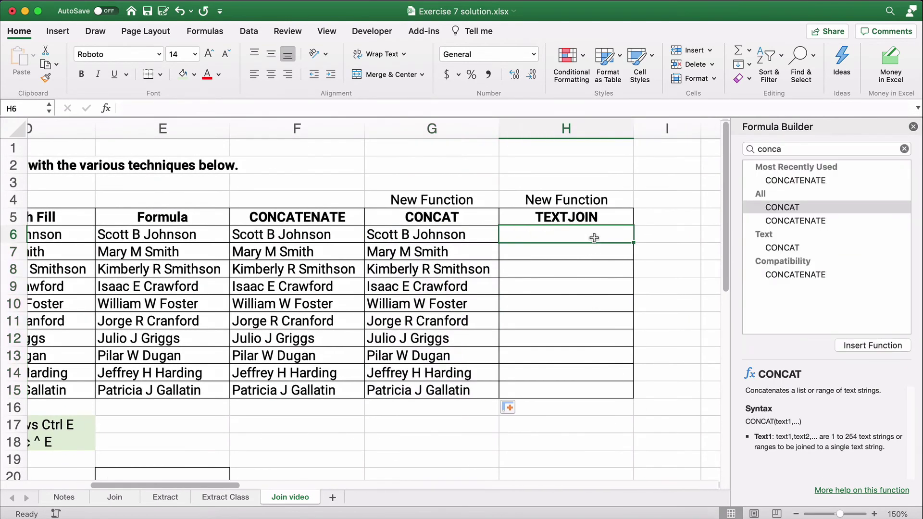
pyautogui.doubleClick(789, 149)
pyautogui.write('tex')
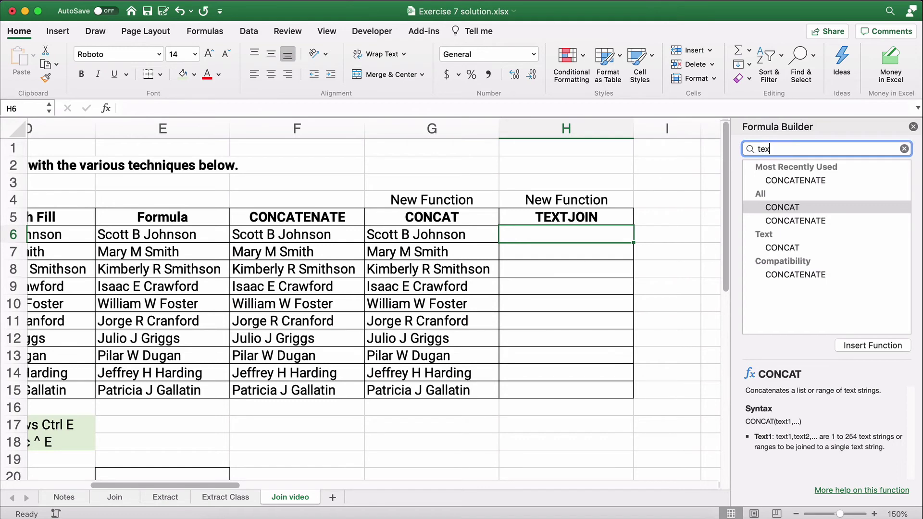
pyautogui.write('tjoin')
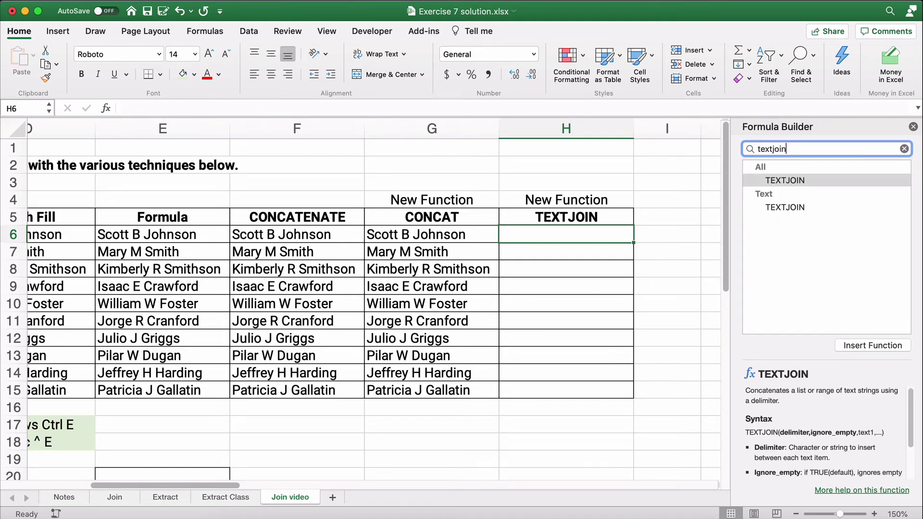
pyautogui.doubleClick(809, 181)
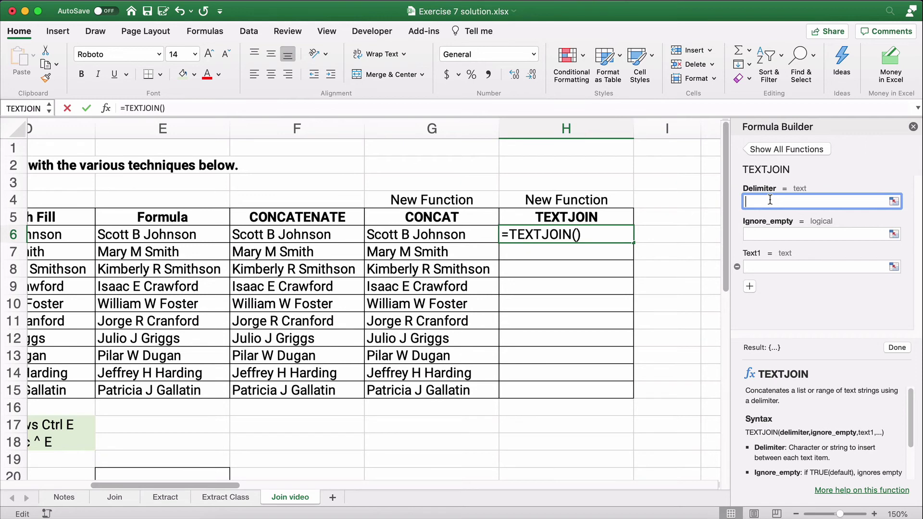
# Step: Set TEXTJOIN's delimiter to " ", Ignore_empty to TRUE, Text1 to A6:C6, and confirm
pyautogui.write('" "')
pyautogui.click(756, 233)
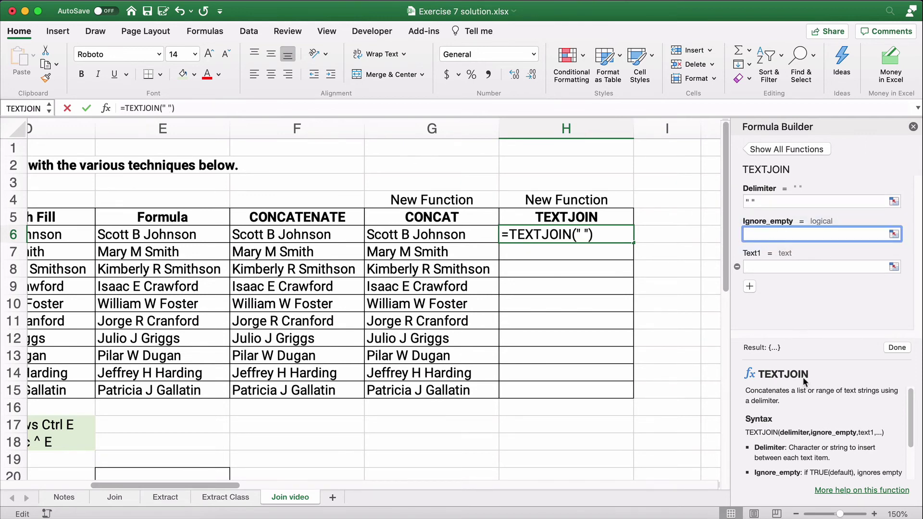
pyautogui.scroll(-2, 807, 440)
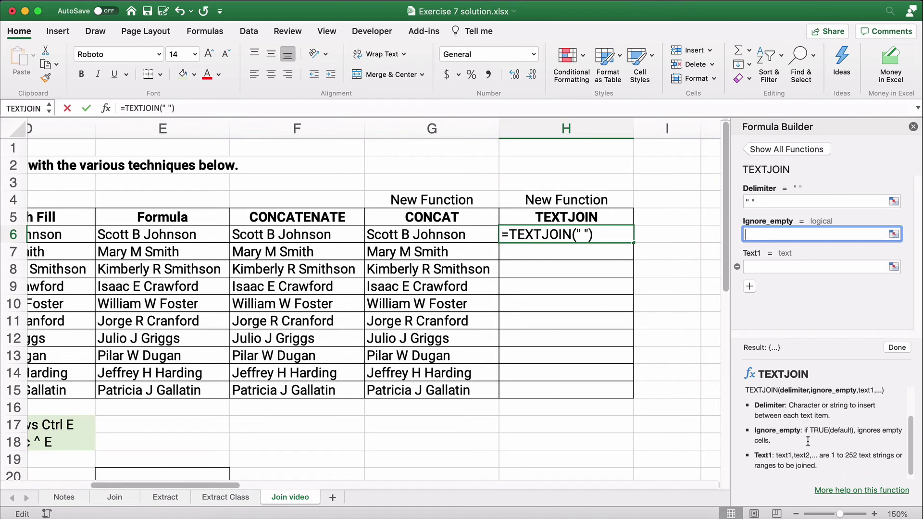
pyautogui.write('true')
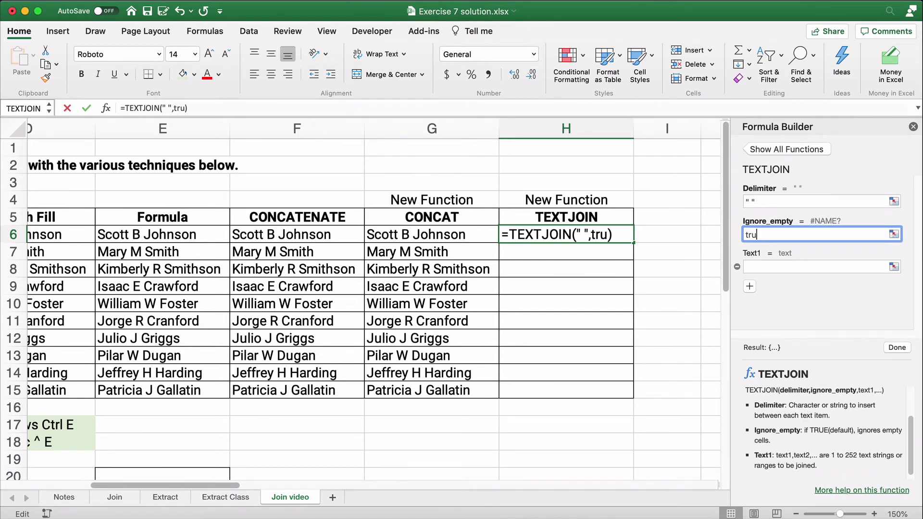
pyautogui.click(767, 269)
pyautogui.hscroll(-10, 504, 295)
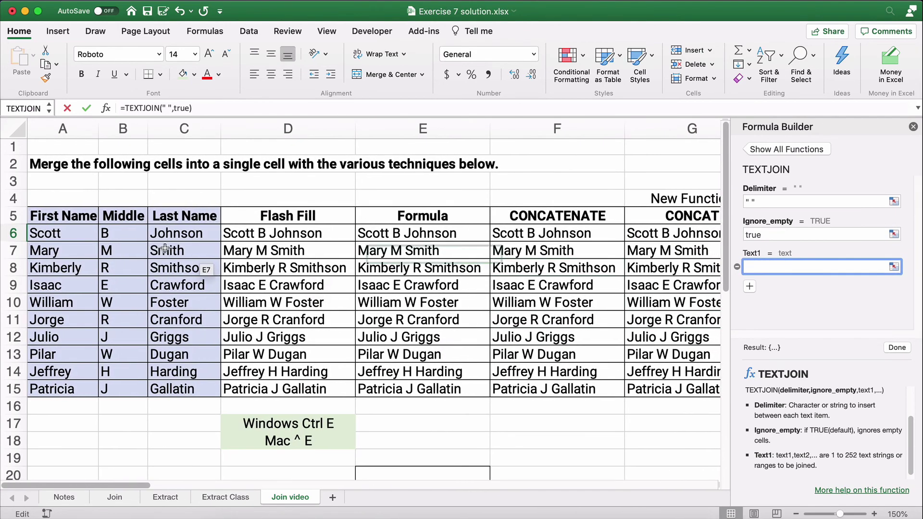
pyautogui.moveTo(61, 233); pyautogui.dragTo(185, 234)
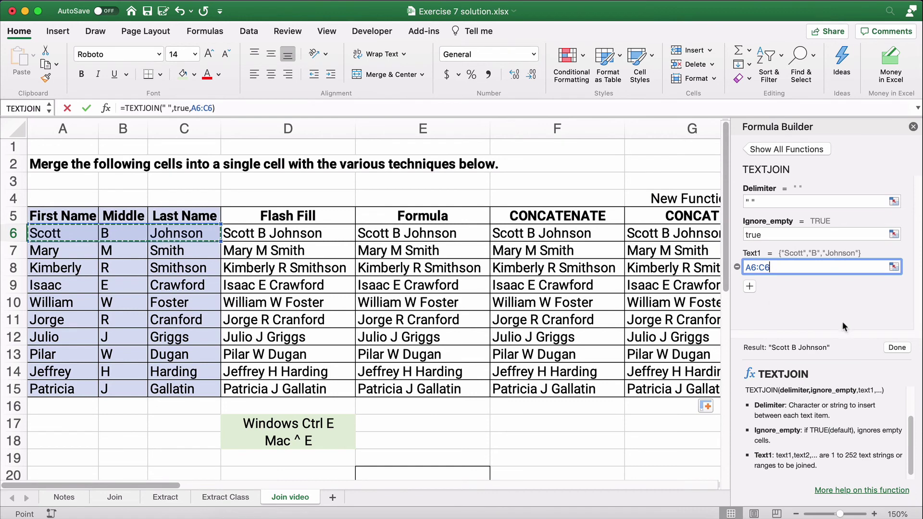
pyautogui.click(897, 347)
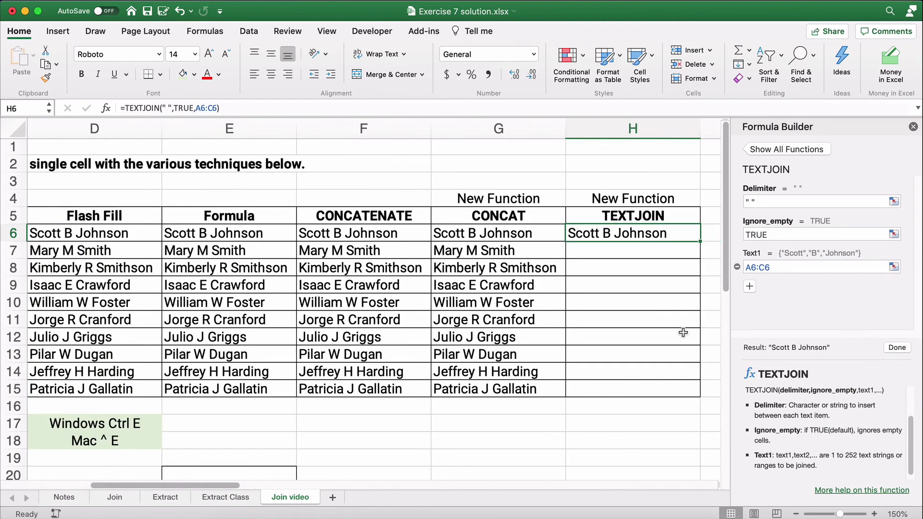
# Step: Fill the TEXTJOIN formula from H6 down through H15 to show all ten spaced full names
pyautogui.doubleClick(700, 241)
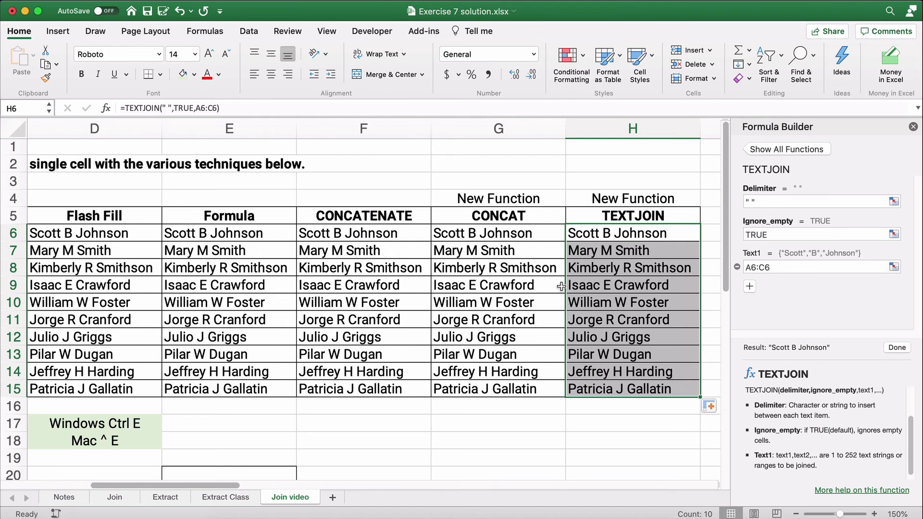
# Step: Copy the TEXTJOIN results in H6:H15
pyautogui.moveTo(607, 239); pyautogui.dragTo(599, 384)
pyautogui.rightClick(598, 384)
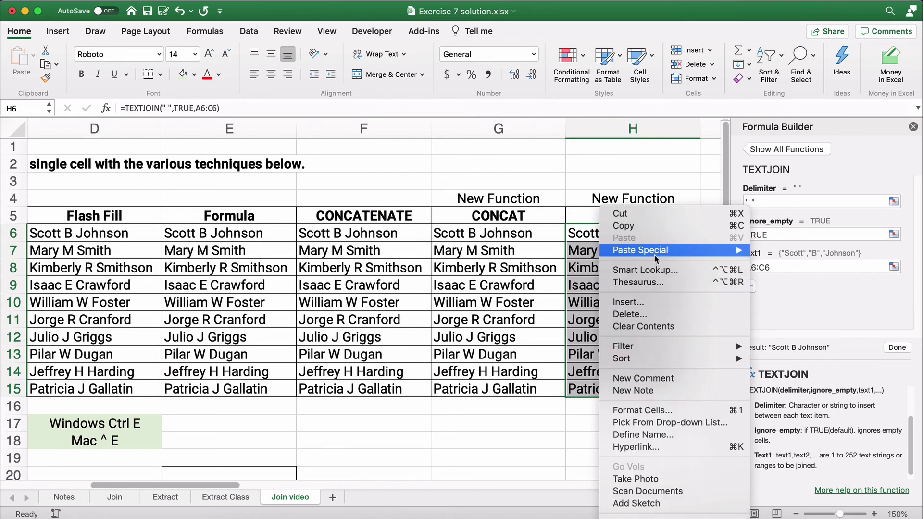
pyautogui.moveTo(654, 250)
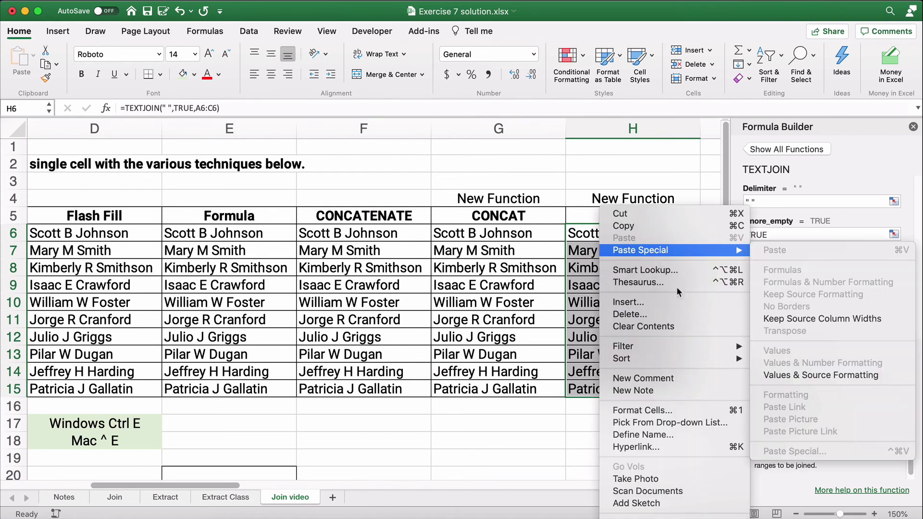
pyautogui.click(633, 231)
# Step: Paste the copied names into H18:H27 as values only, then check that H18 holds plain text
pyautogui.scroll(-4, 592, 388)
pyautogui.click(607, 371)
pyautogui.rightClick(607, 371)
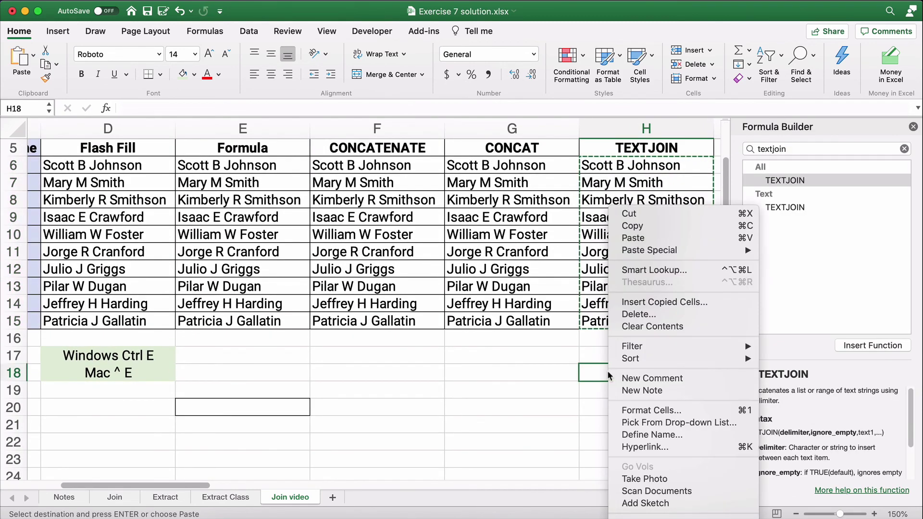
pyautogui.moveTo(662, 250)
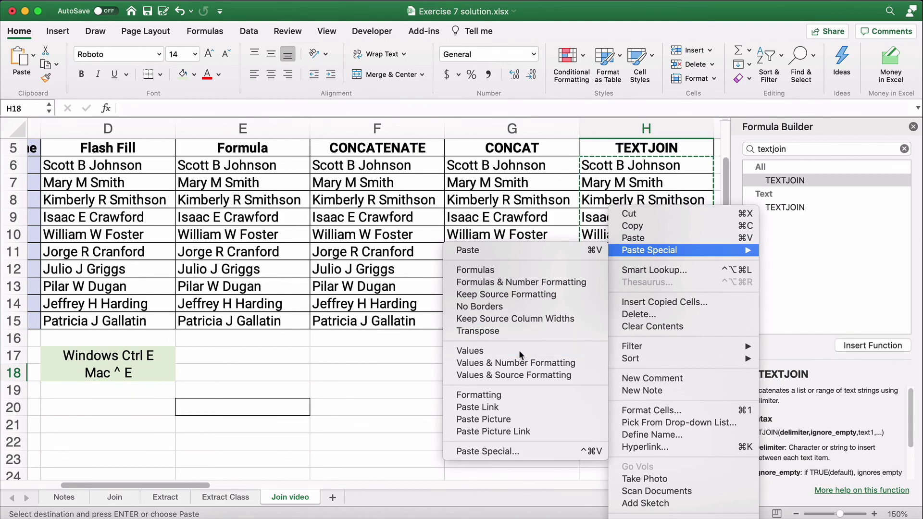
pyautogui.click(518, 350)
pyautogui.hscroll(5, 527, 408)
pyautogui.scroll(-2, 527, 407)
pyautogui.scroll(-2, 527, 407)
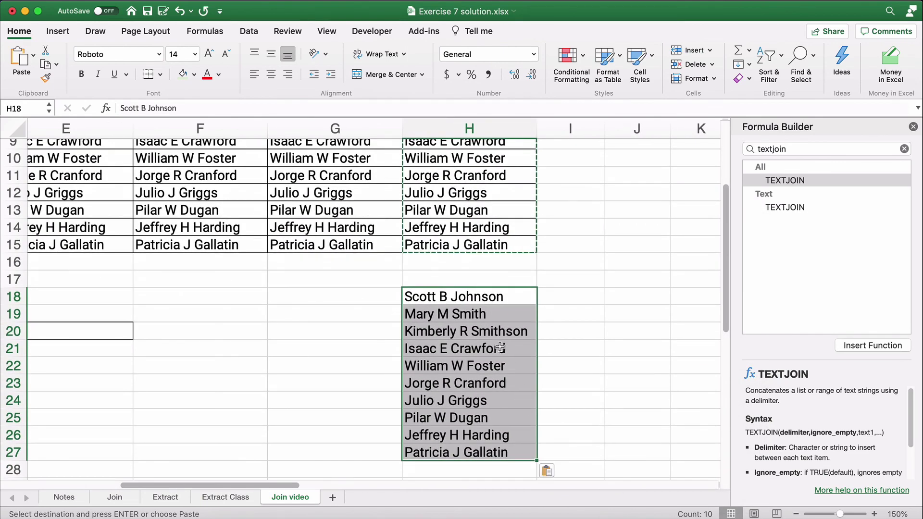
pyautogui.click(483, 301)
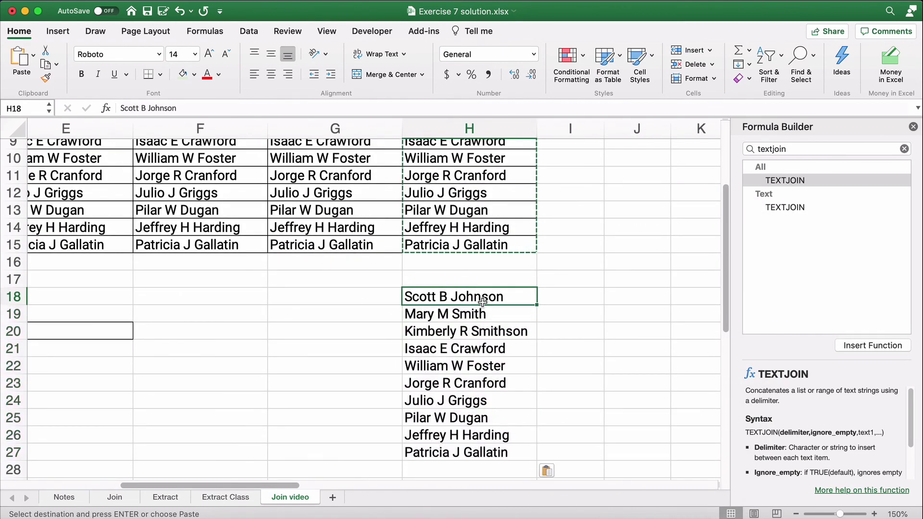